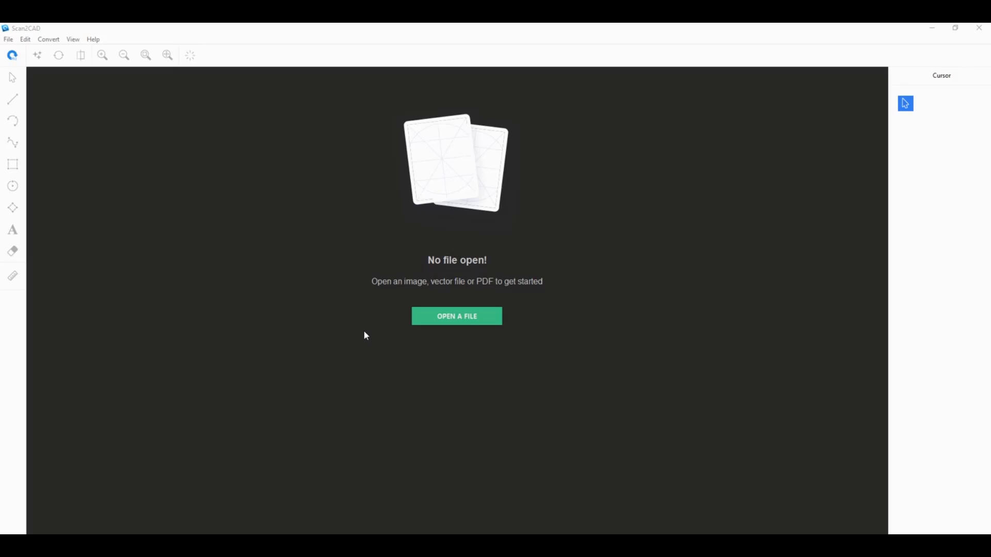
- Open Scheme - Vector.pdf from the Best Option folder and import its page with the default settings
click(472, 322)
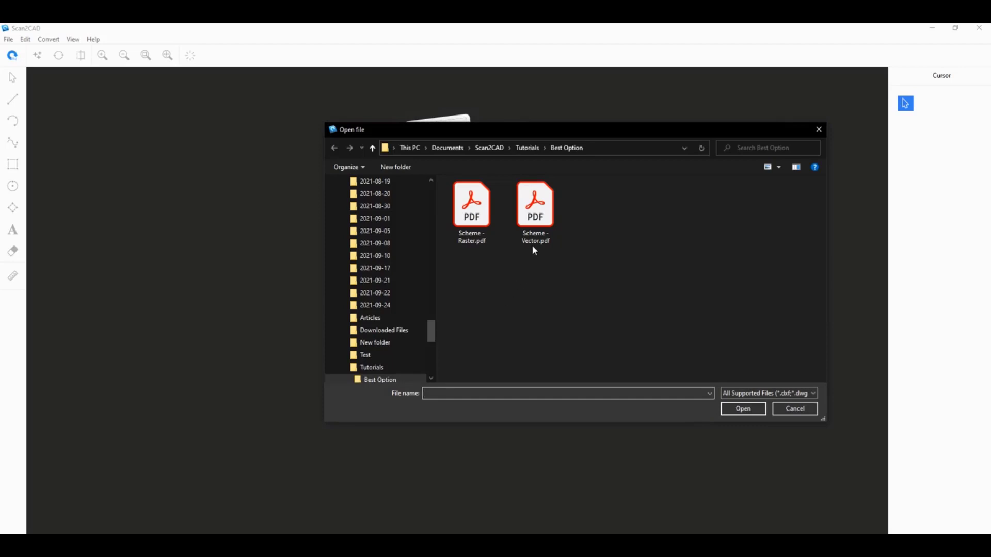
double_click(534, 245)
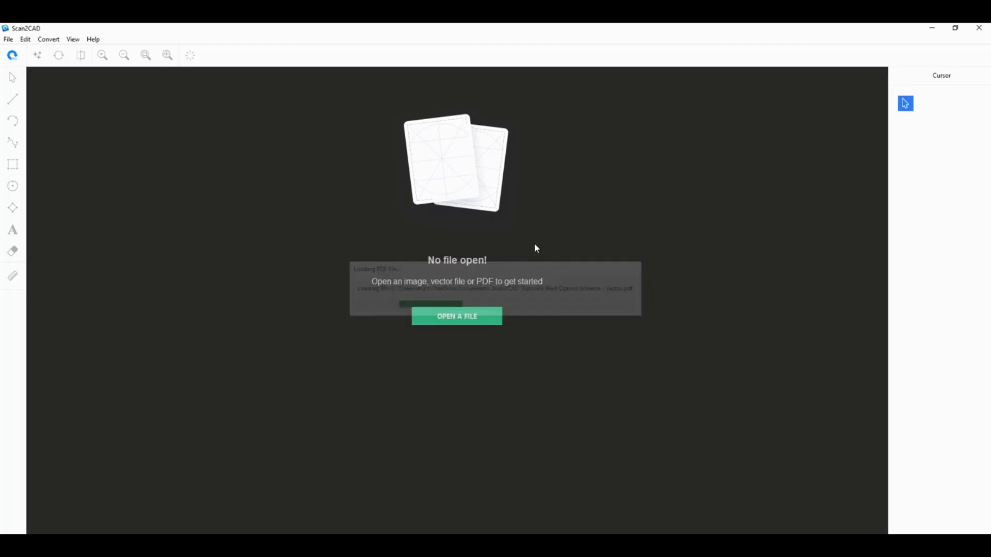
click(761, 217)
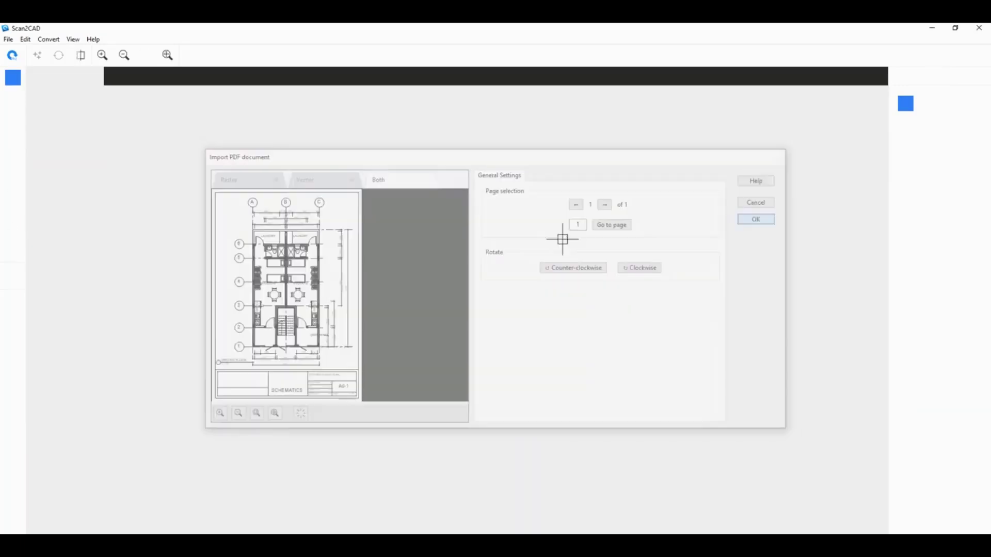
- Examine the vector entities around grid bubbles 4 and 5 of the imported floor plan
scroll(217, 295, up, 4)
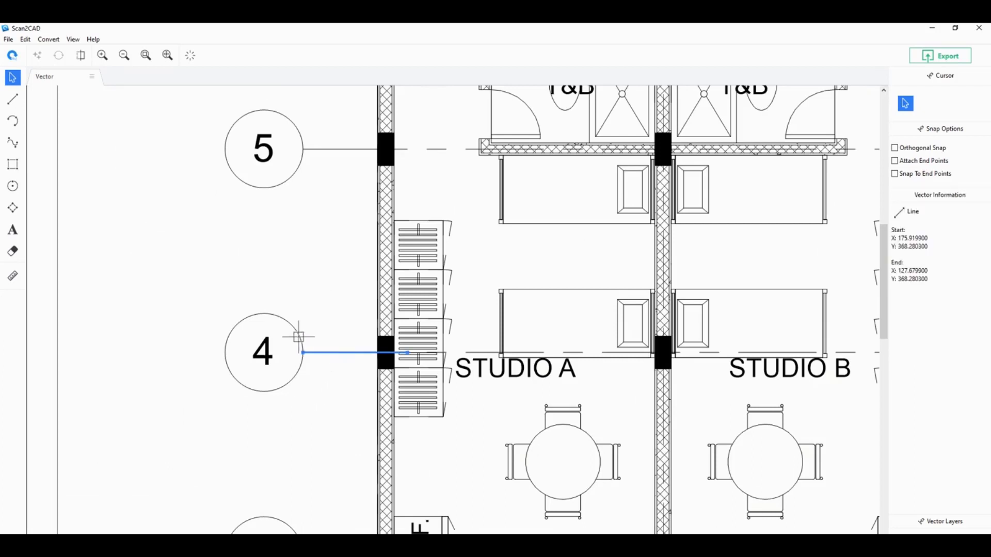
click(287, 327)
click(282, 275)
scroll(160, 322, down, 4)
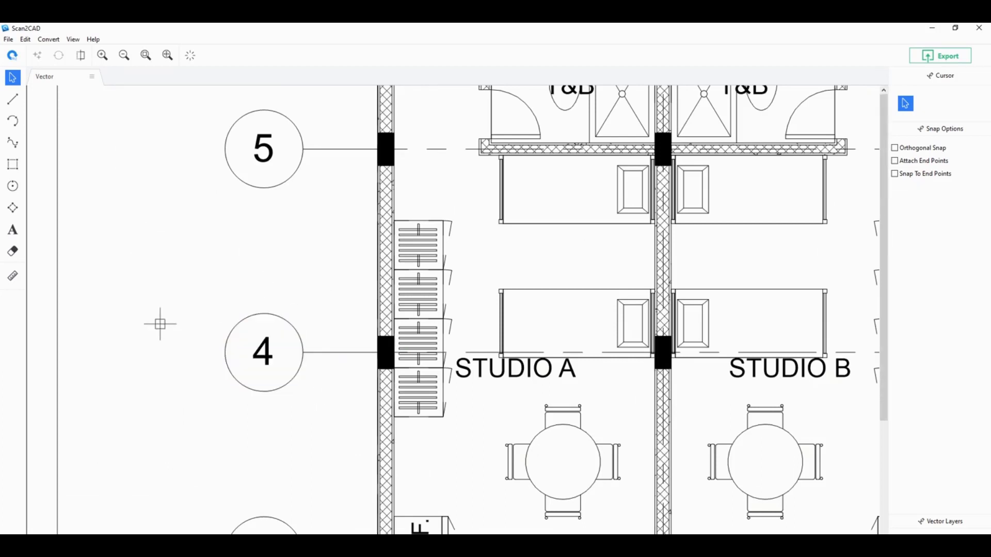
- Close the vector drawing without saving its changes
right_click(70, 71)
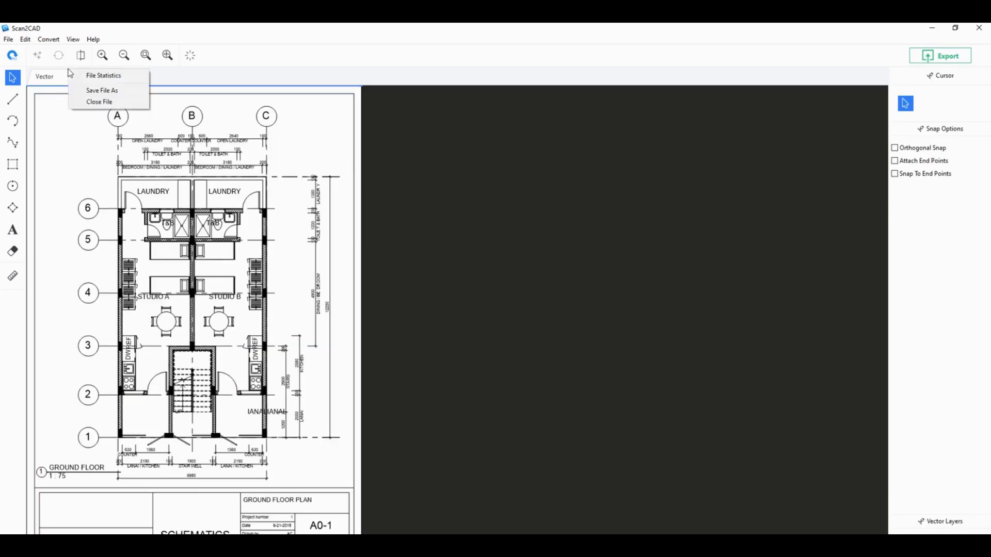
right_click(56, 76)
click(93, 109)
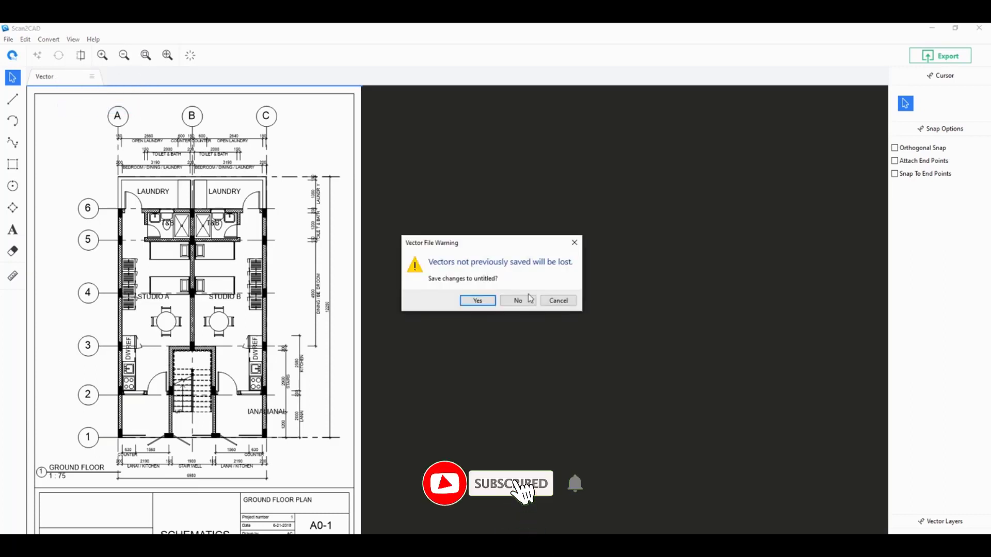
click(520, 299)
- Open Scheme - Raster.pdf and import its page with the default settings
click(489, 322)
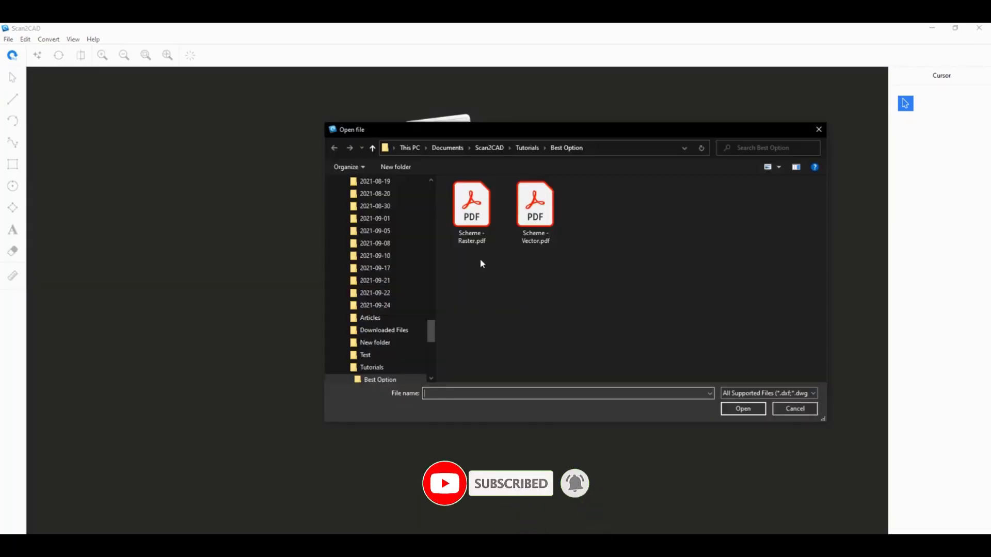
double_click(478, 221)
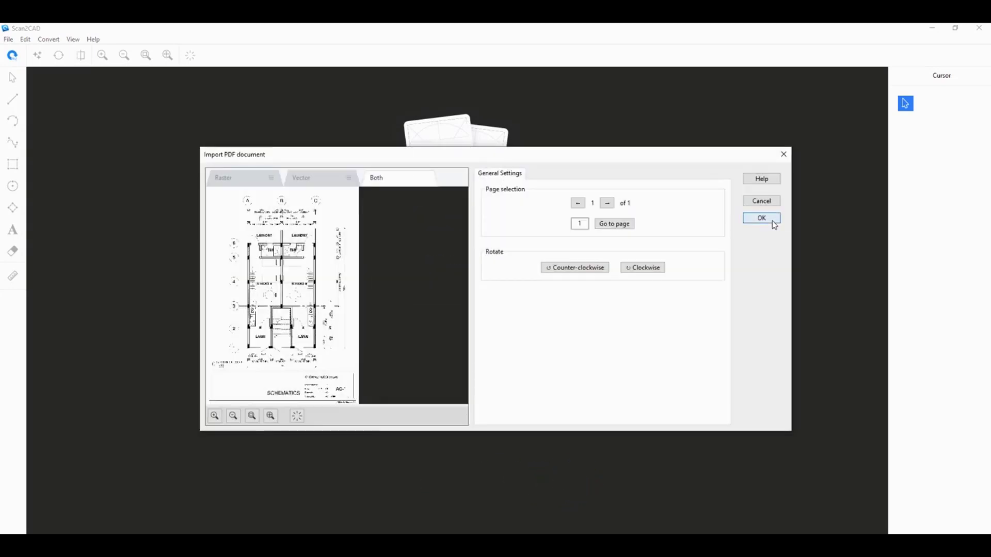
click(772, 220)
- Examine the pixels of the hatched wall and DWREF text near grid bubble 3 in the raster plan
scroll(202, 326, up, 3)
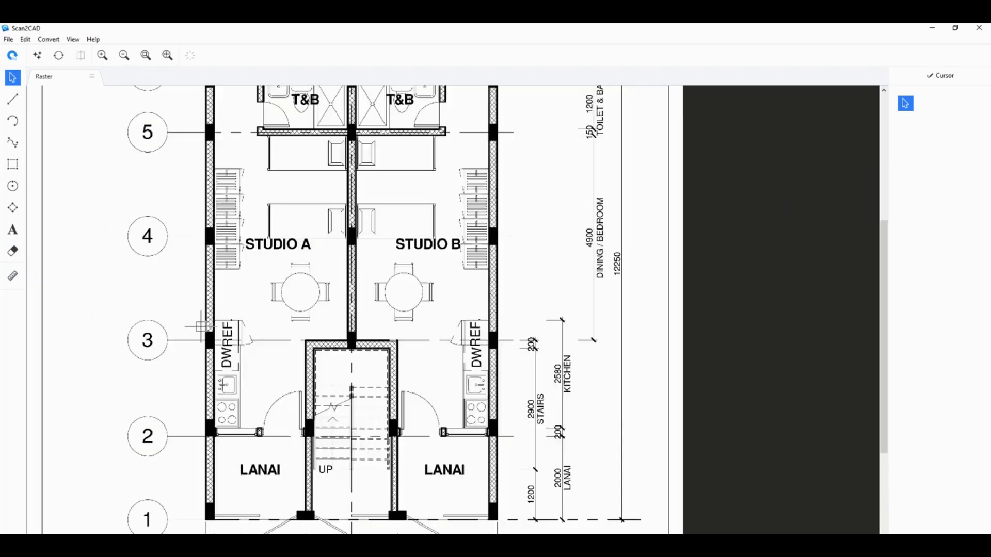
scroll(201, 326, up, 5)
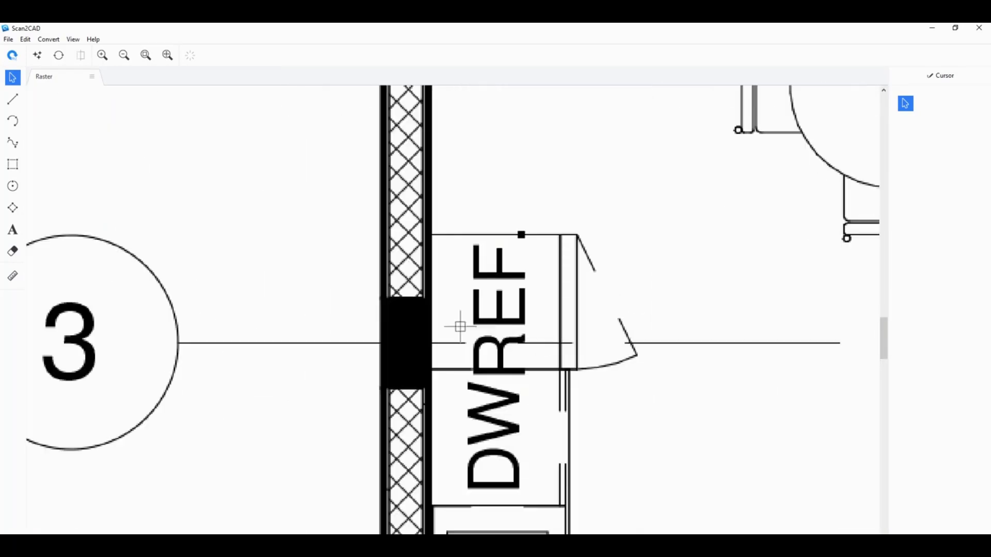
scroll(405, 293, up, 2)
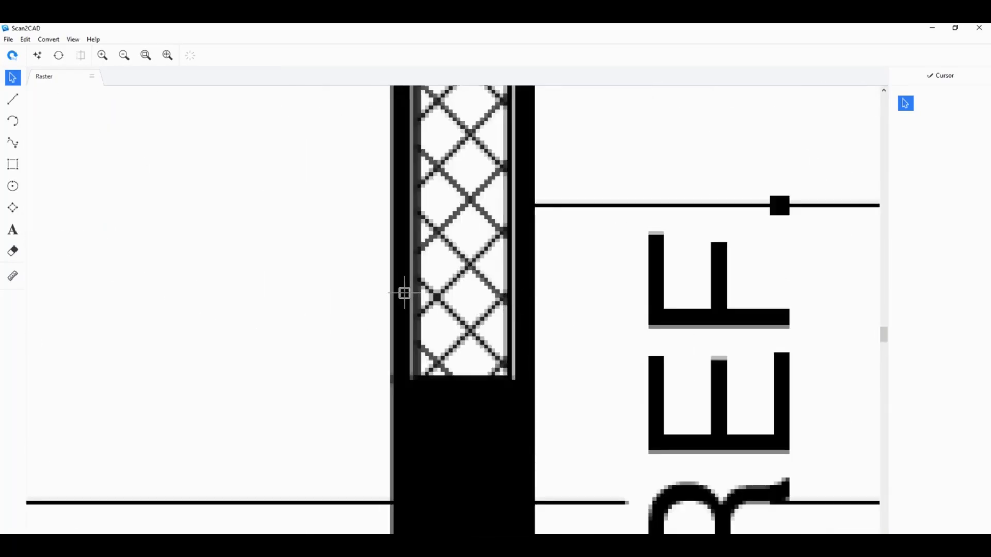
scroll(413, 387, down, 3)
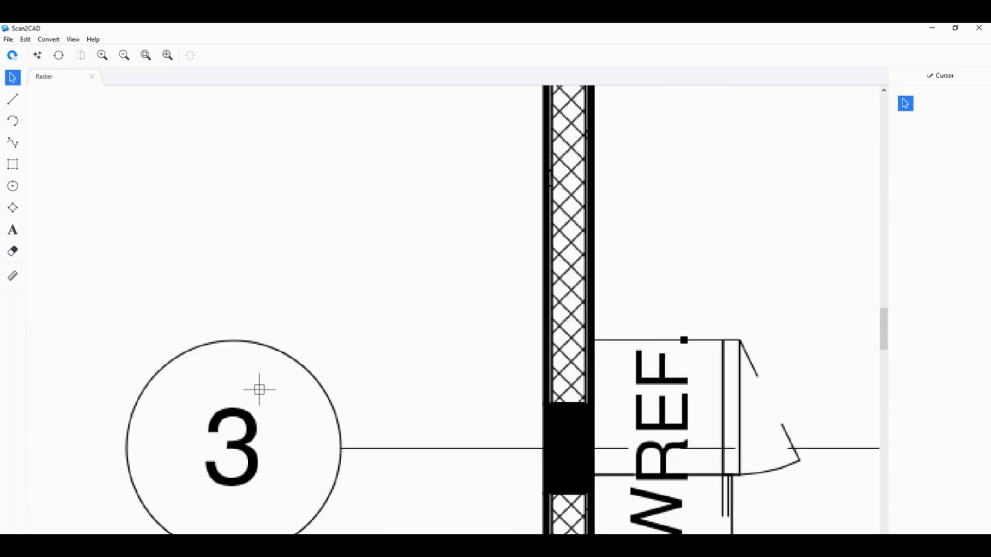
scroll(259, 389, down, 6)
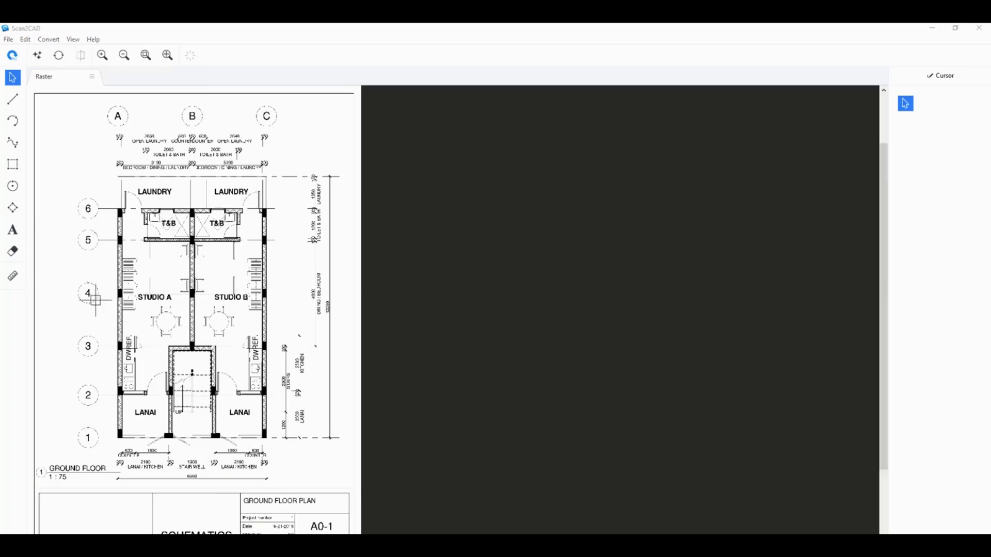
scroll(95, 301, up, 3)
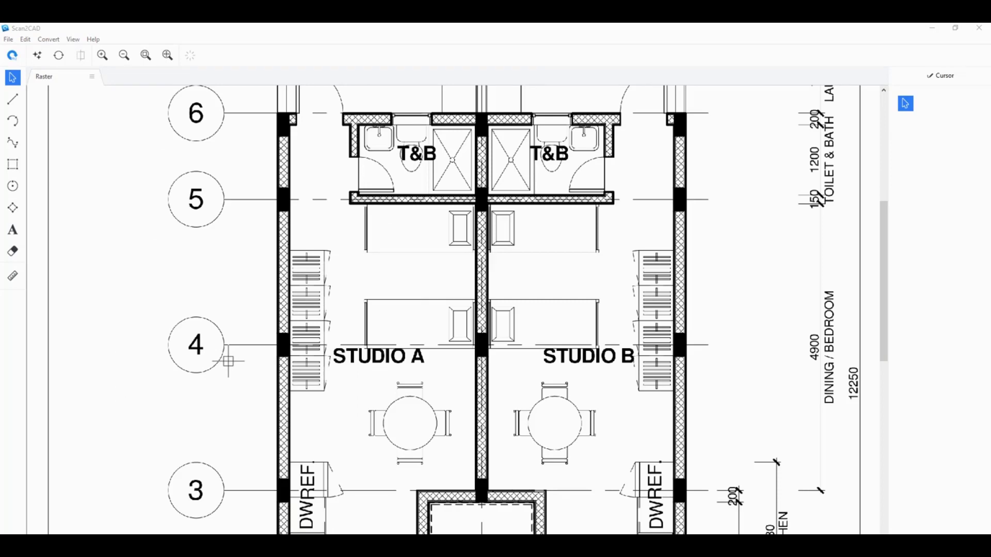
scroll(231, 345, up, 1)
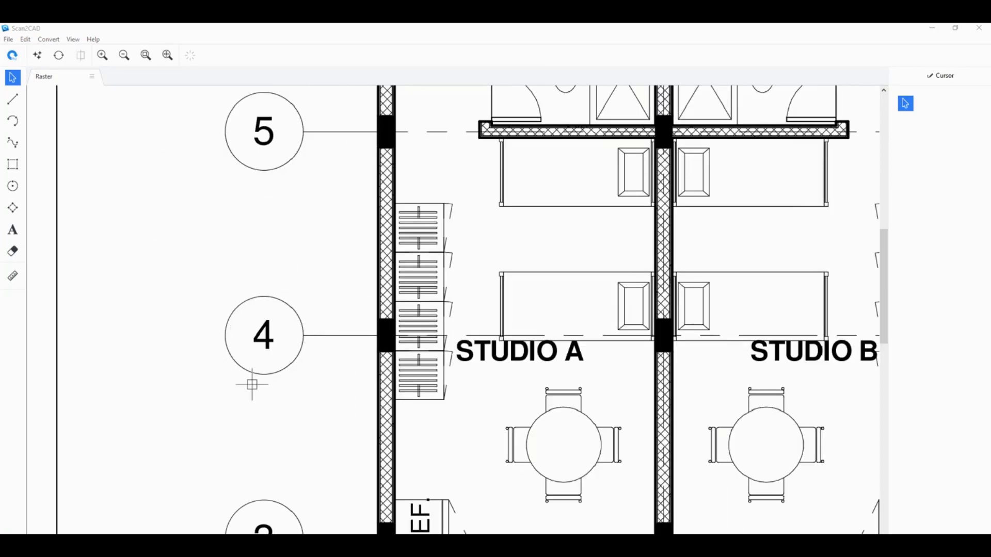
scroll(253, 382, down, 1)
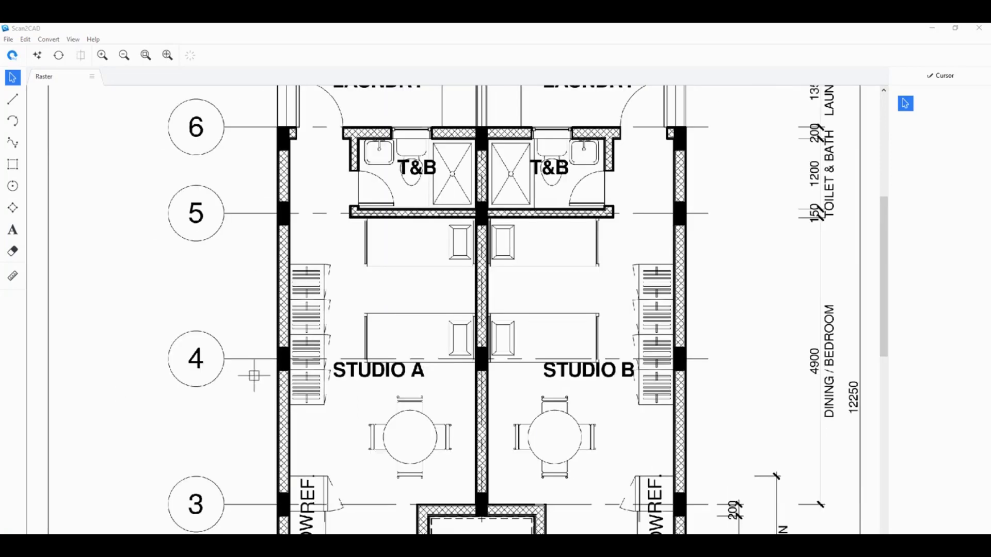
scroll(253, 376, down, 1)
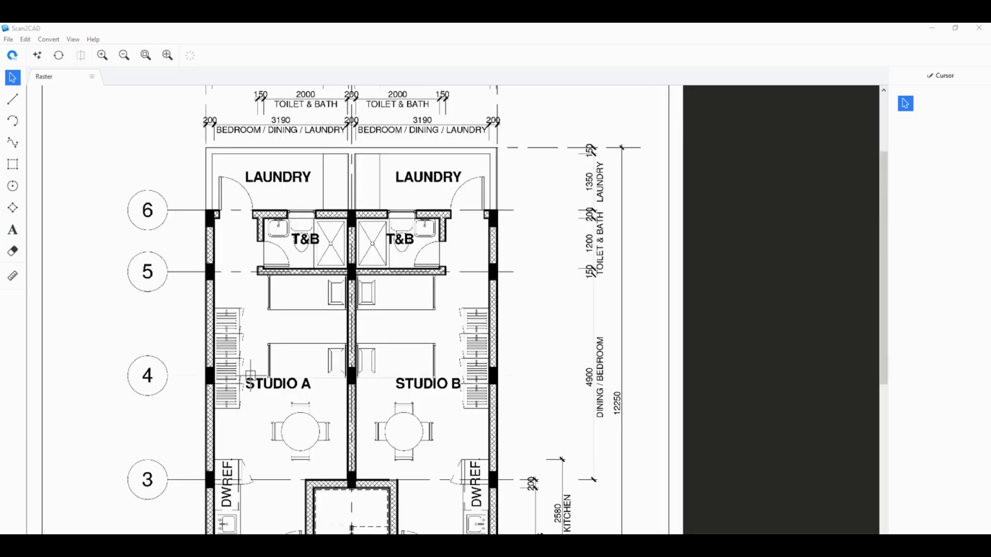
scroll(191, 346, down, 2)
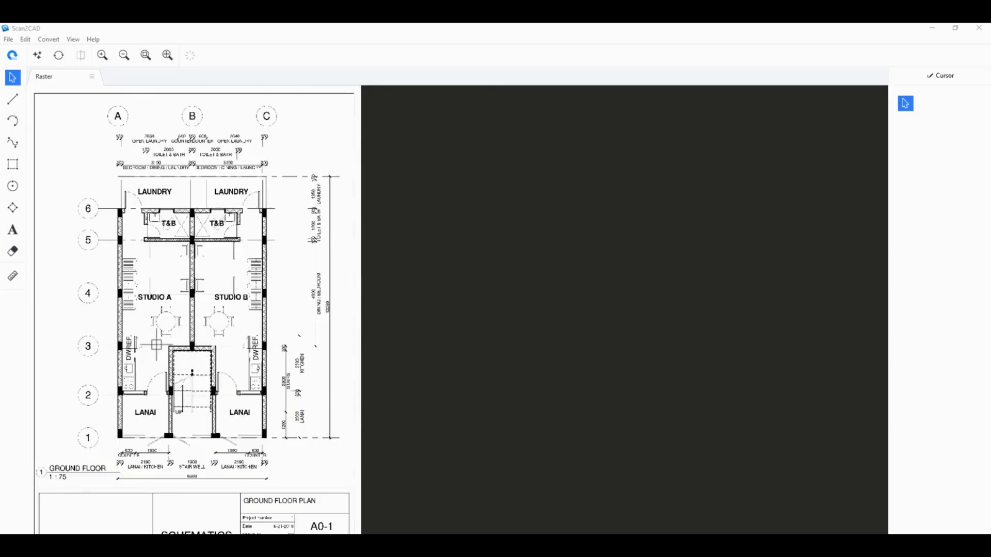
scroll(156, 340, up, 1)
scroll(232, 278, up, 2)
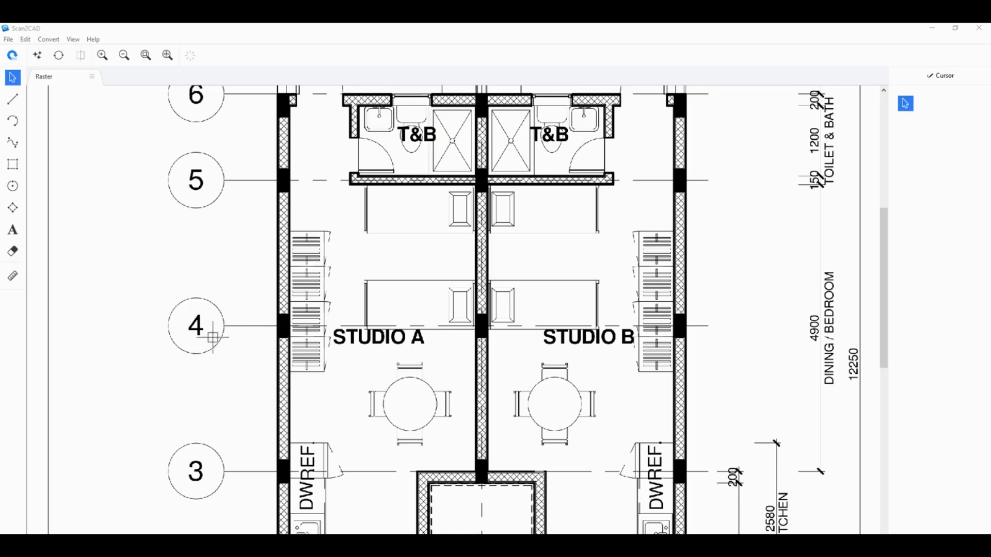
scroll(258, 348, down, 2)
scroll(120, 214, down, 1)
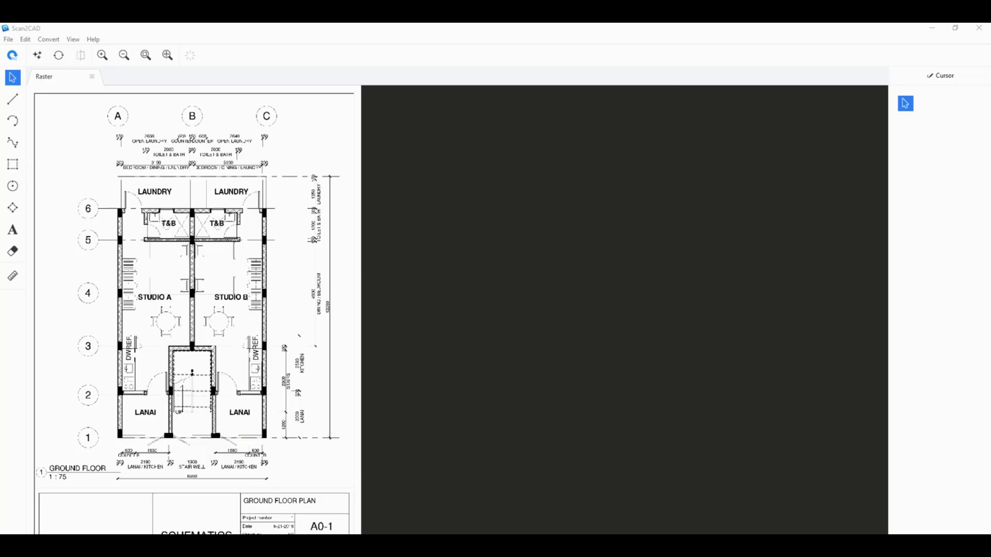
scroll(106, 305, up, 1)
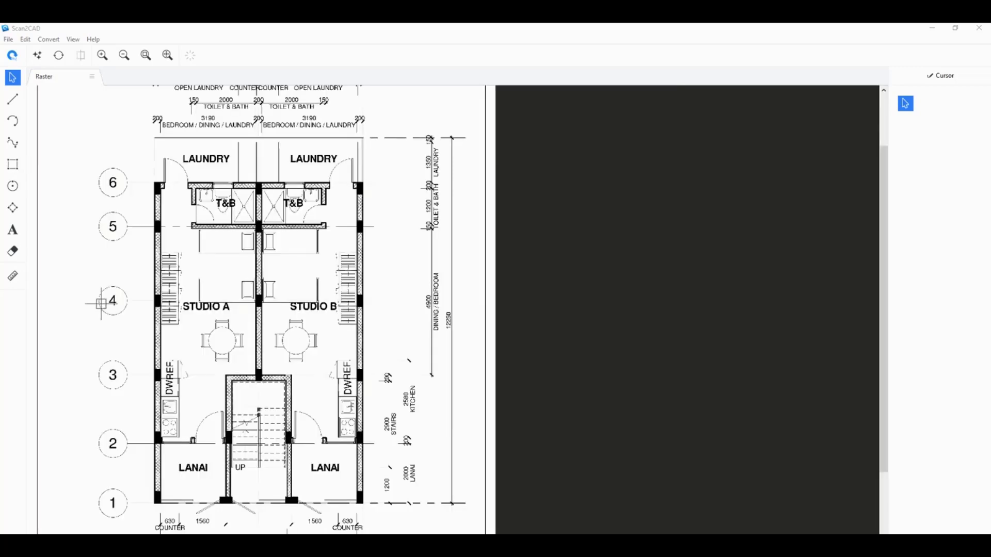
scroll(126, 302, up, 1)
scroll(218, 322, up, 1)
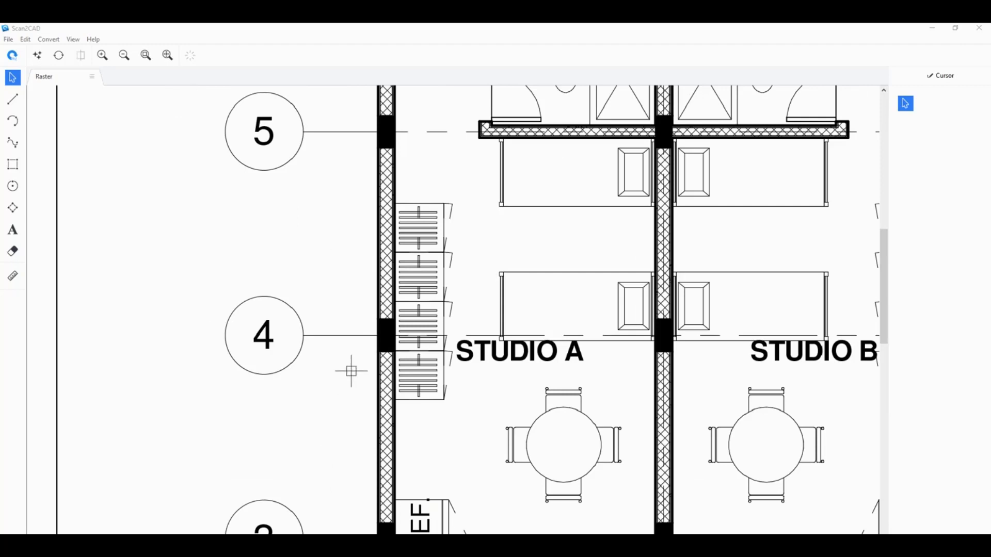
scroll(297, 332, up, 1)
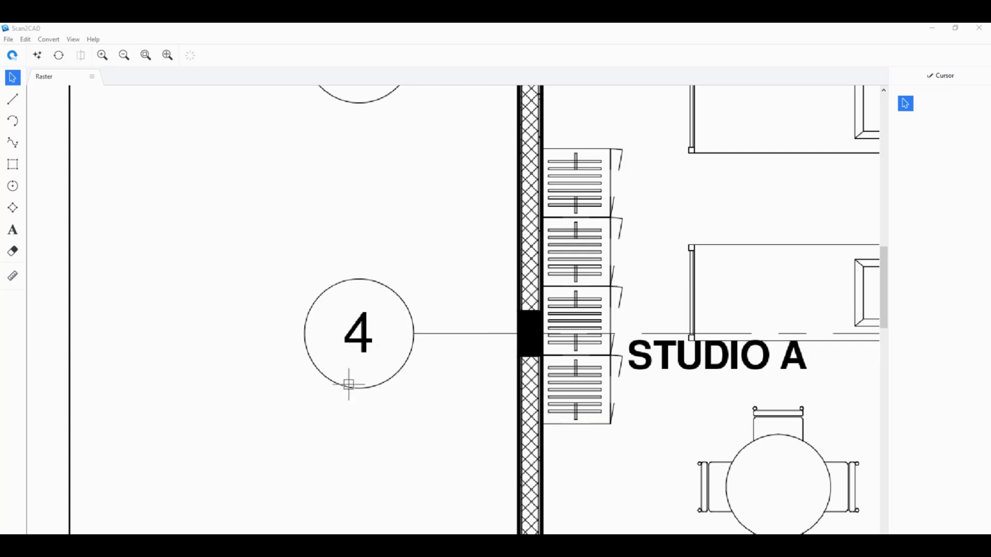
scroll(308, 418, down, 2)
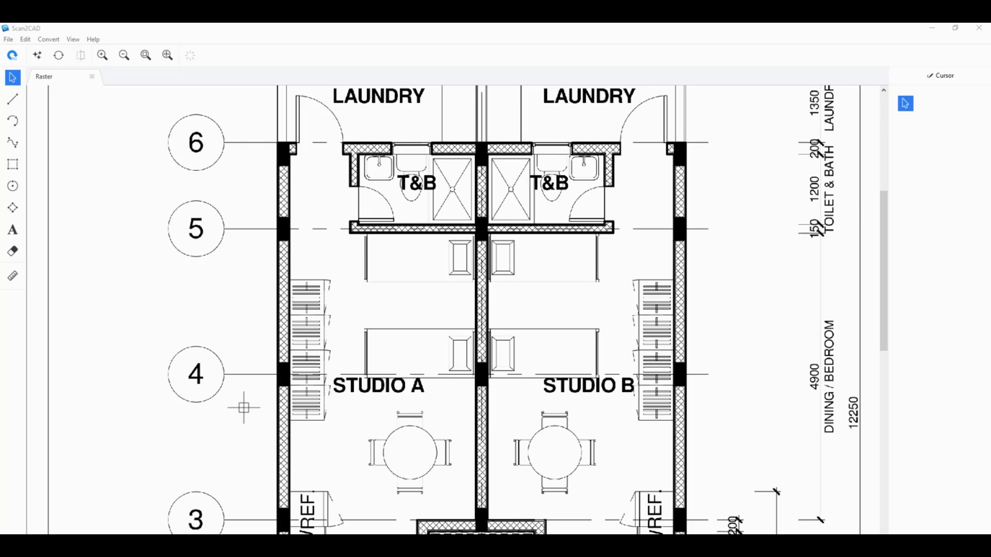
scroll(214, 375, up, 2)
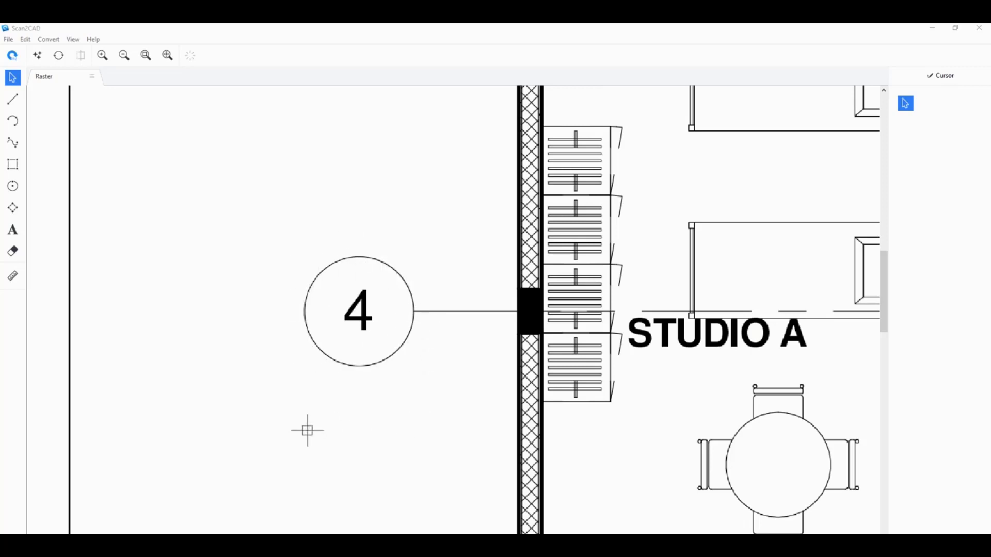
scroll(307, 430, down, 4)
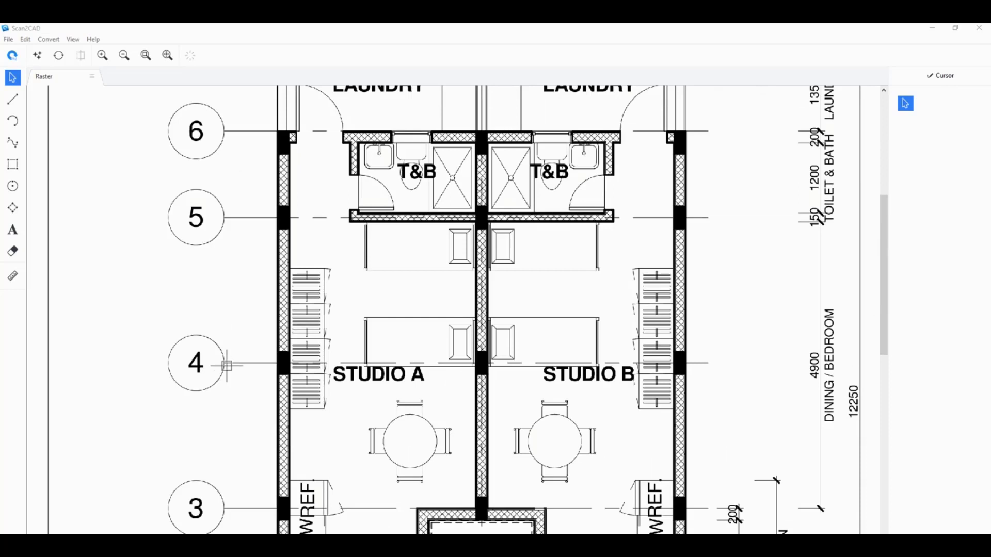
scroll(227, 366, down, 2)
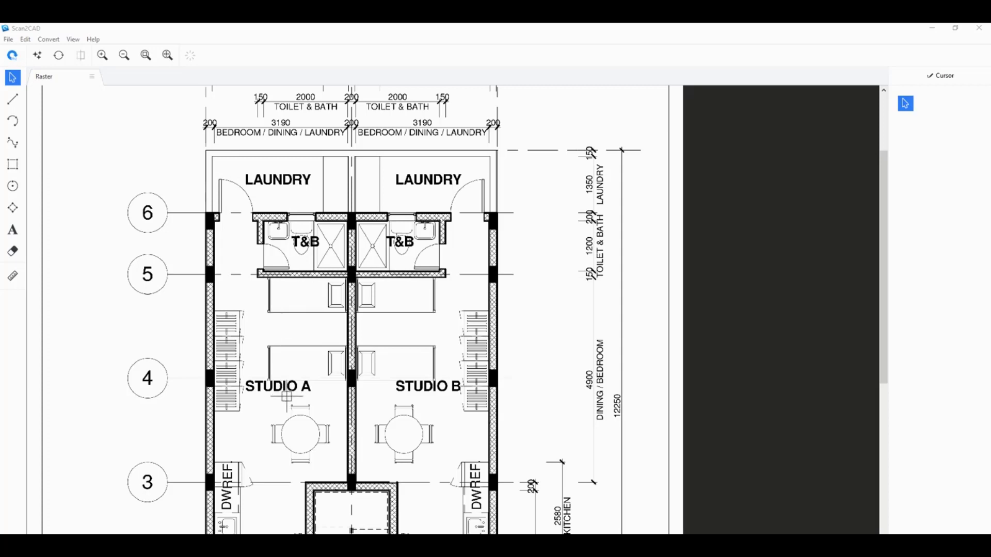
scroll(268, 395, up, 1)
scroll(406, 378, up, 1)
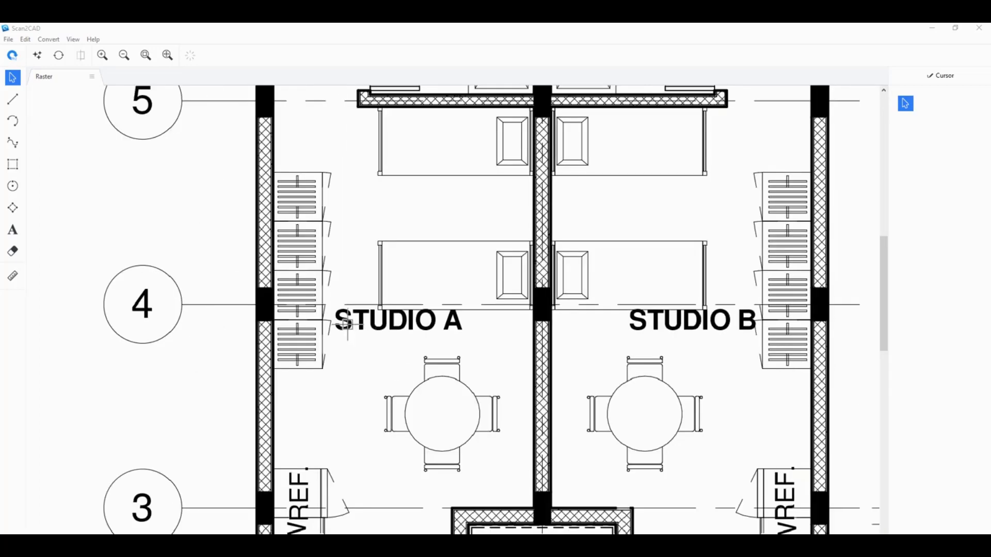
scroll(314, 426, down, 1)
scroll(314, 426, down, 5)
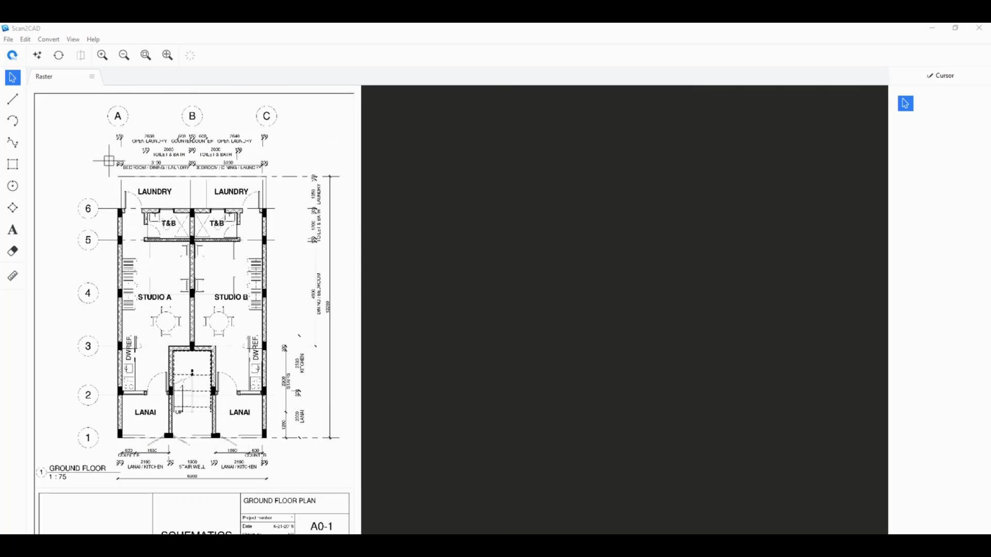
scroll(101, 160, up, 1)
scroll(180, 181, up, 1)
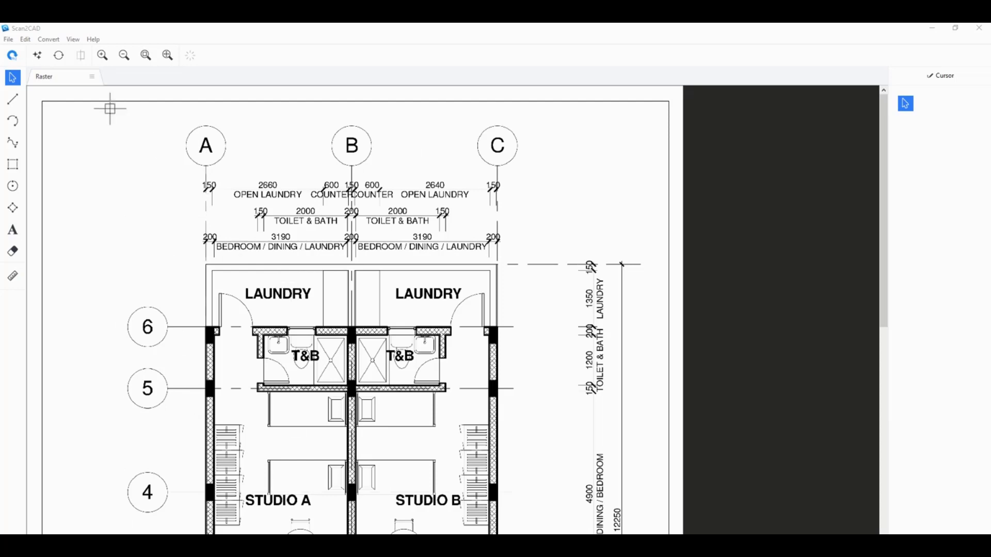
- Enable the black and white Threshold in the raster image cleaning settings and check the wall hatching in the preview
click(38, 56)
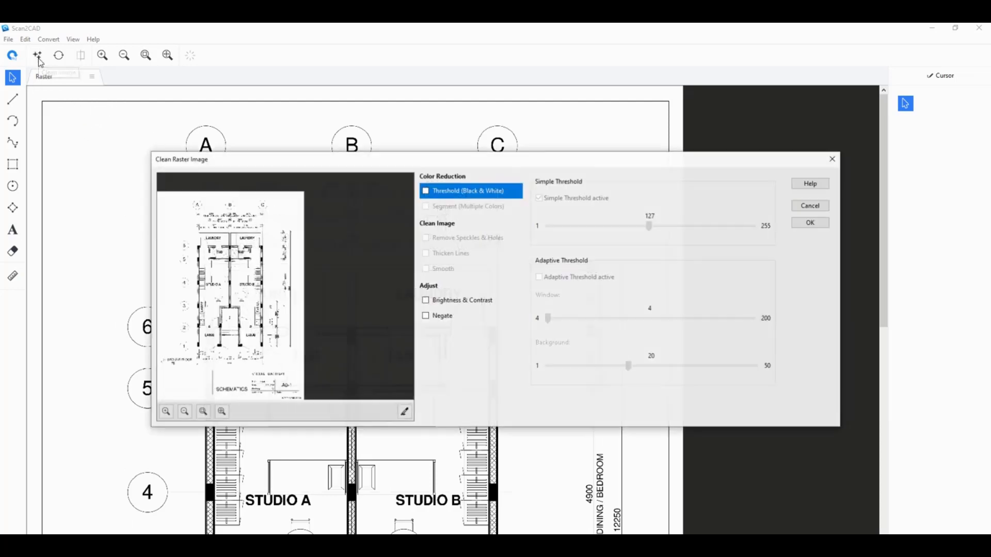
scroll(312, 330, up, 2)
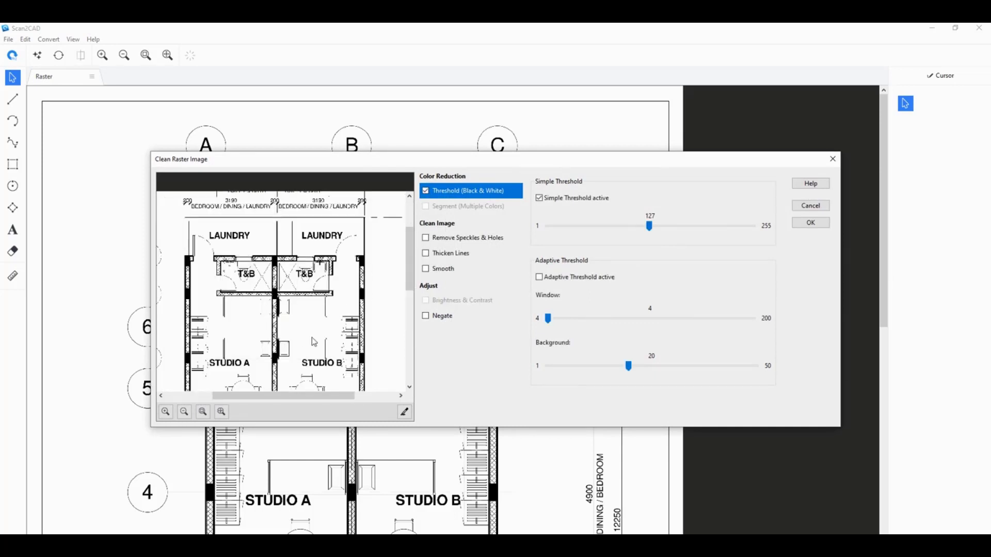
scroll(299, 340, up, 4)
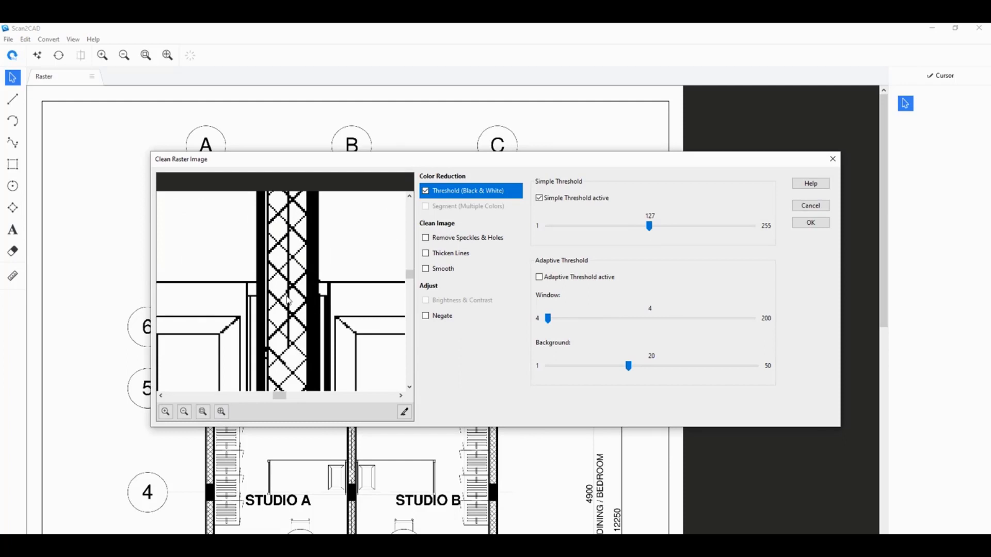
scroll(237, 325, down, 3)
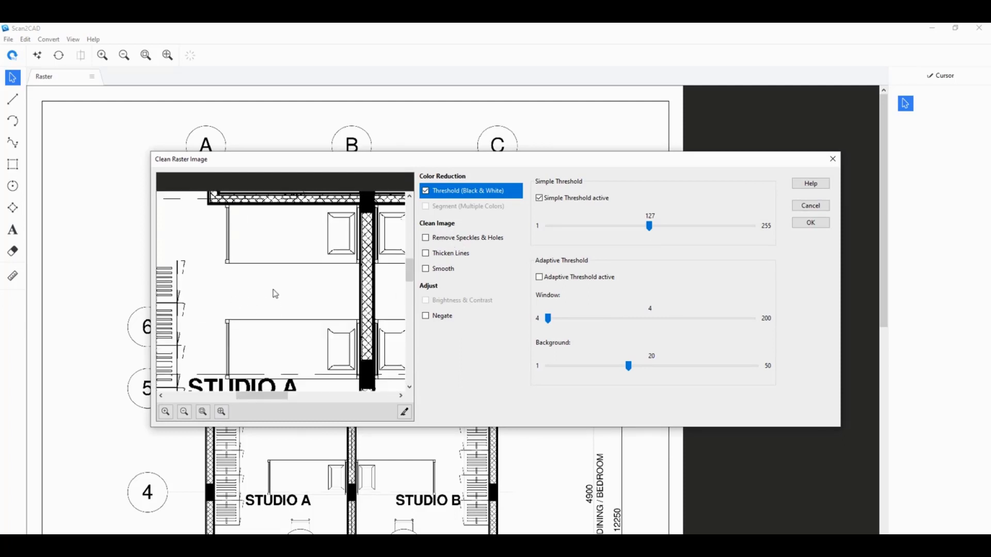
- Check the thresholded preview around grid bubble 5, and apply the cleaning to the raster plan
scroll(276, 294, down, 2)
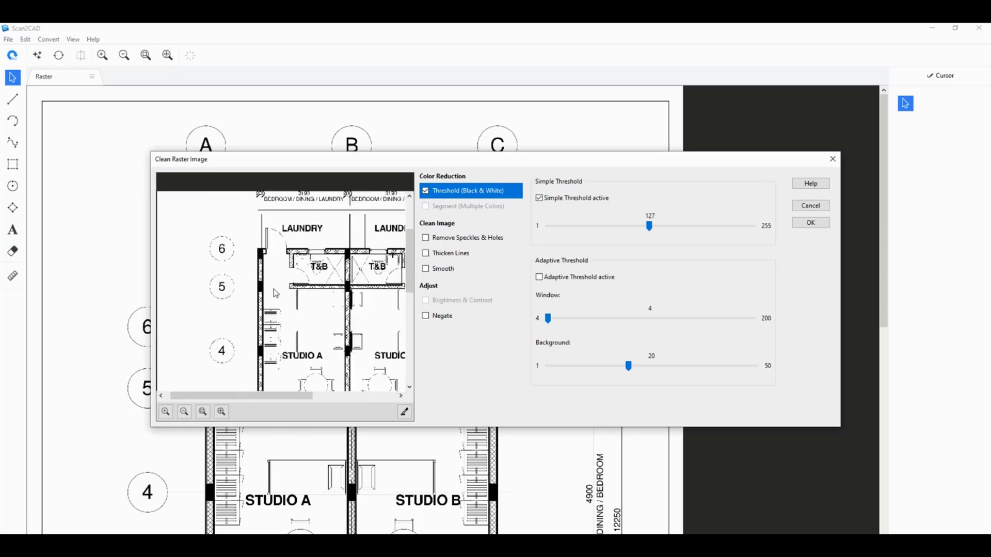
scroll(245, 298, up, 5)
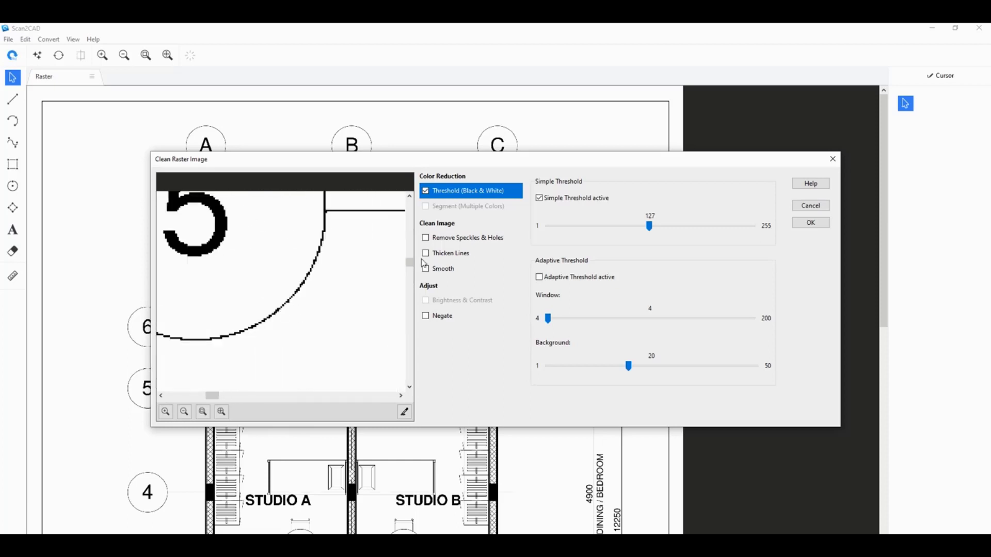
scroll(269, 352, down, 7)
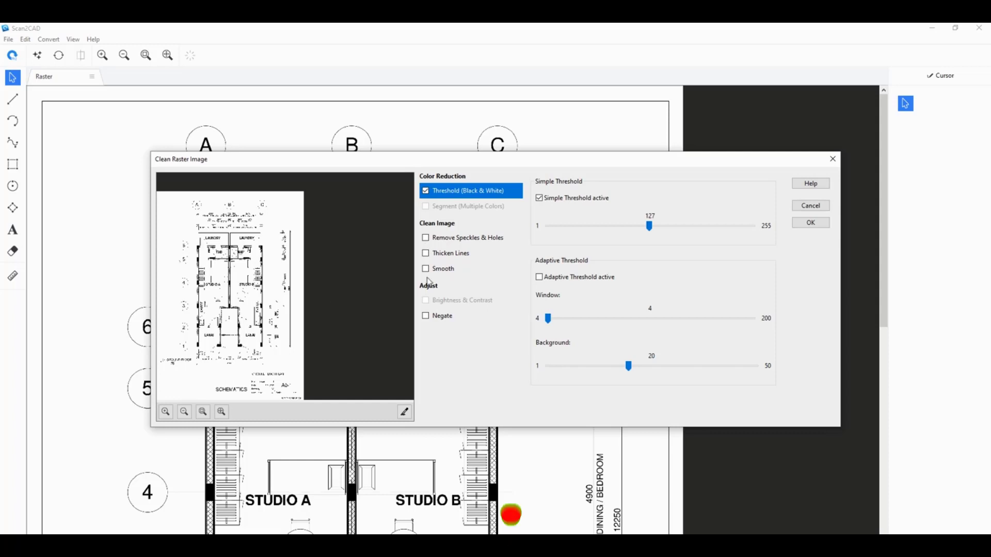
click(810, 223)
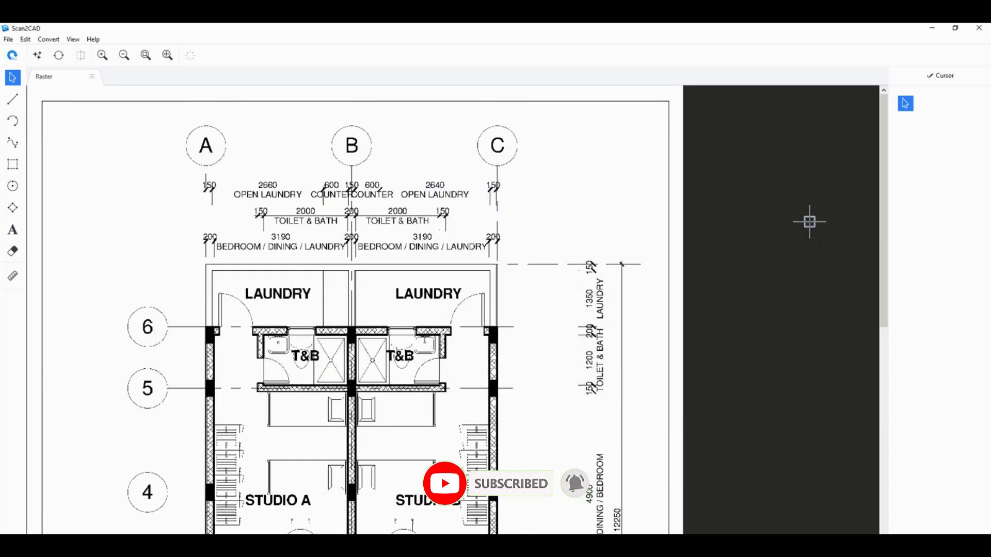
scroll(351, 337, up, 3)
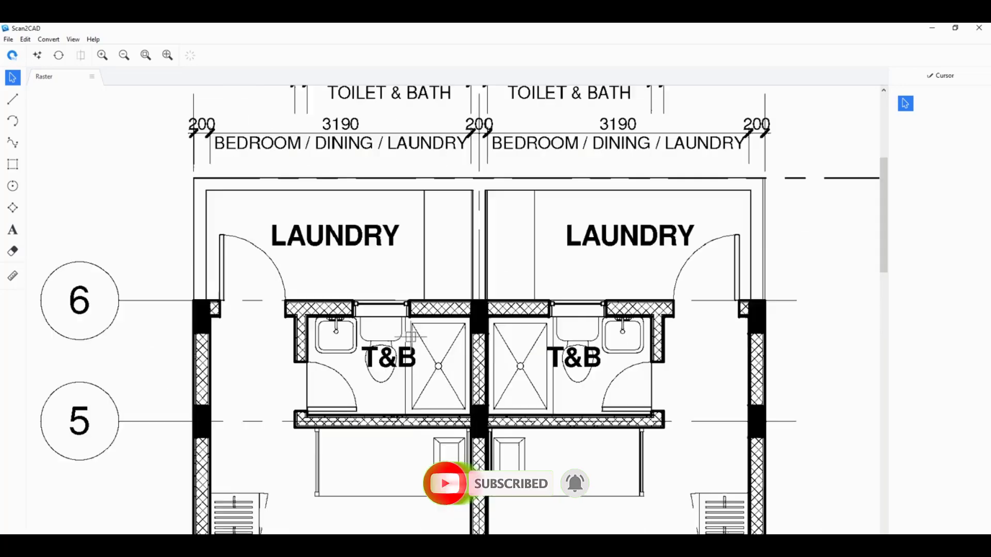
scroll(410, 367, down, 5)
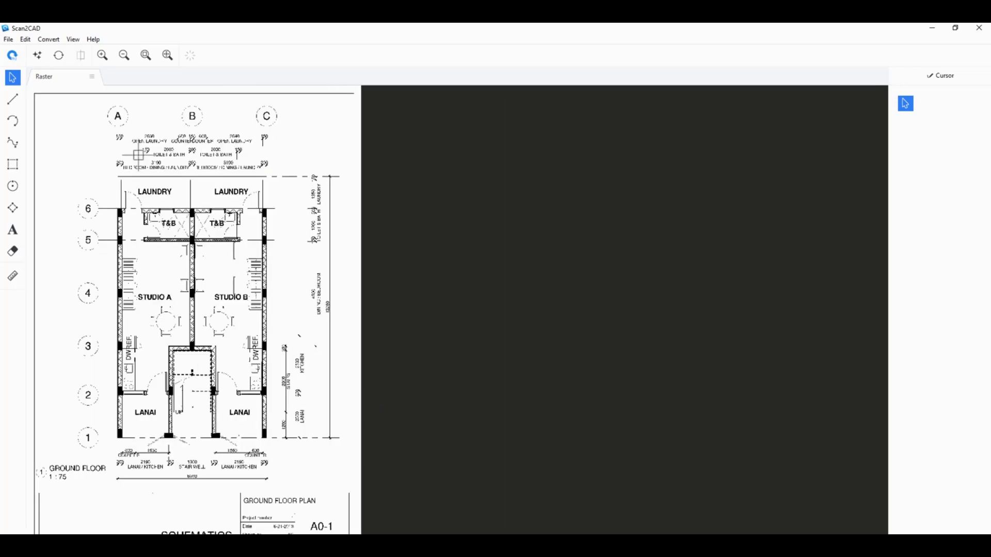
- Set the raster conversion to Vectorize and OCR, and review its object identification, line tolerance and extra settings
click(60, 56)
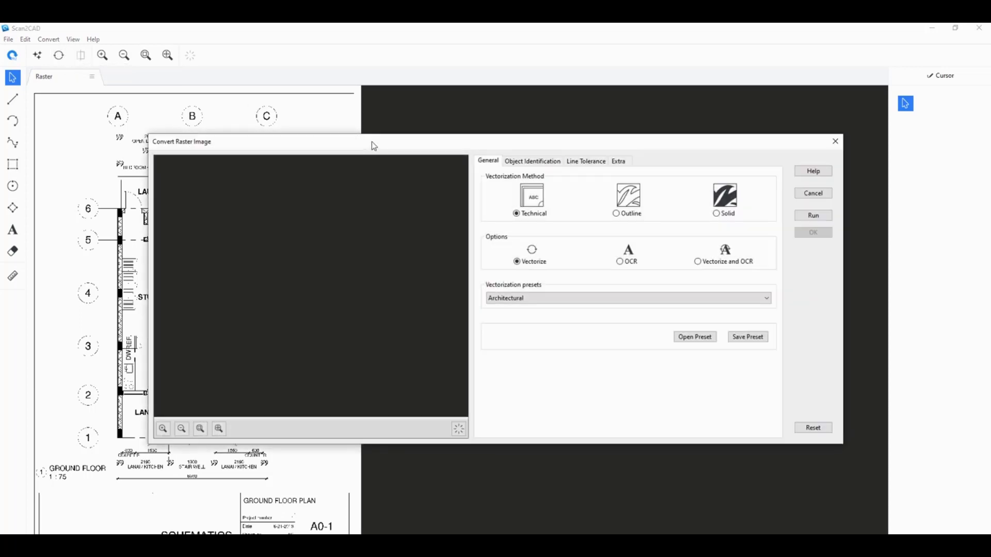
drag(372, 144, 426, 157)
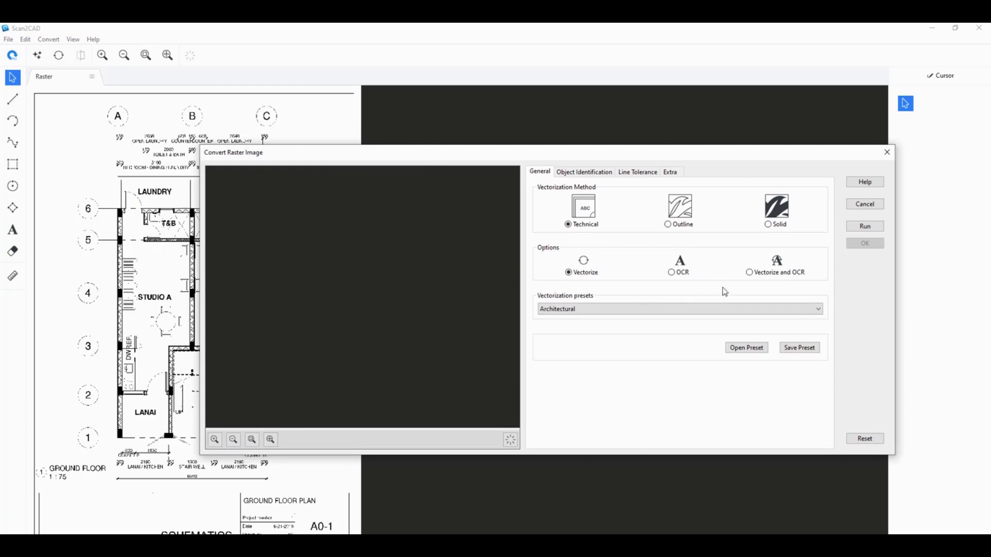
click(752, 278)
click(584, 175)
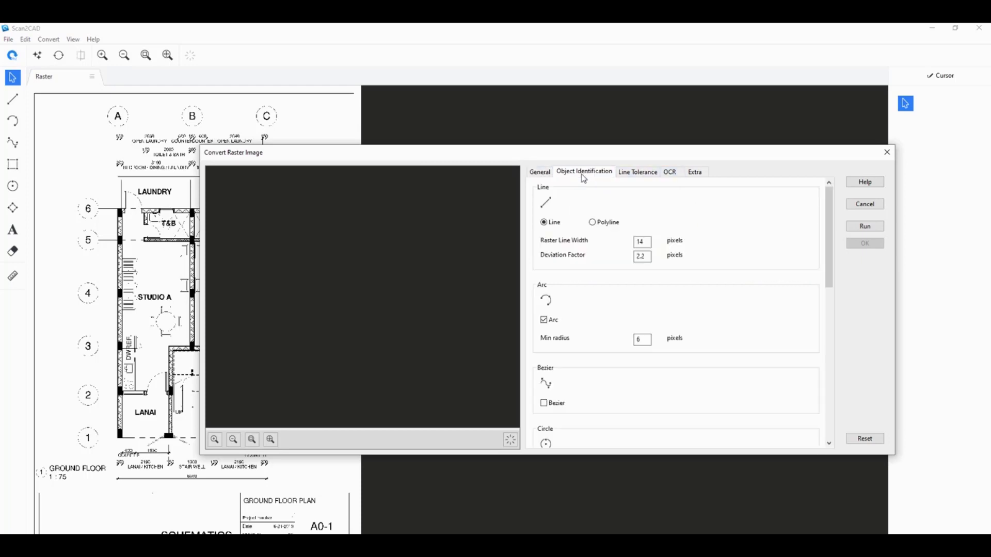
scroll(754, 334, down, 2)
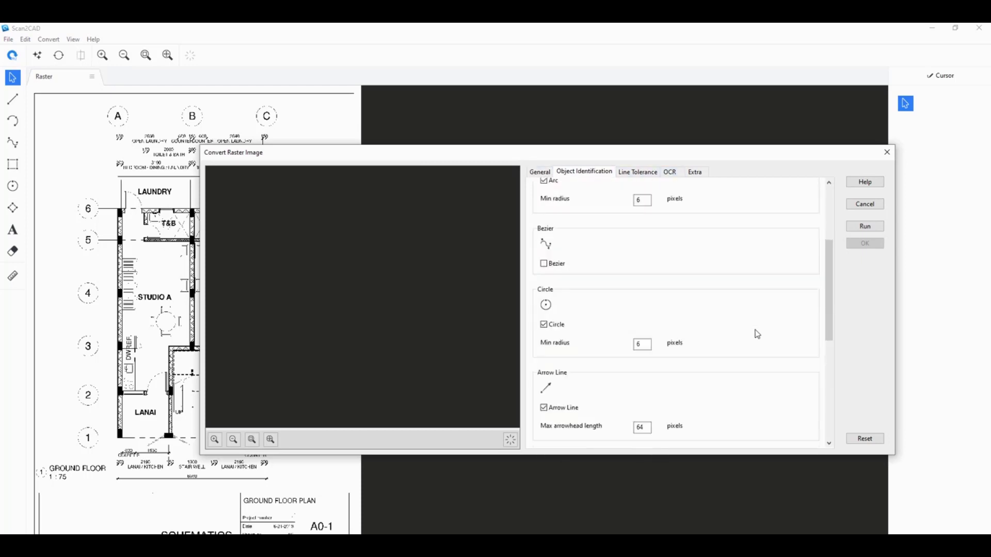
scroll(754, 334, up, 1)
click(647, 175)
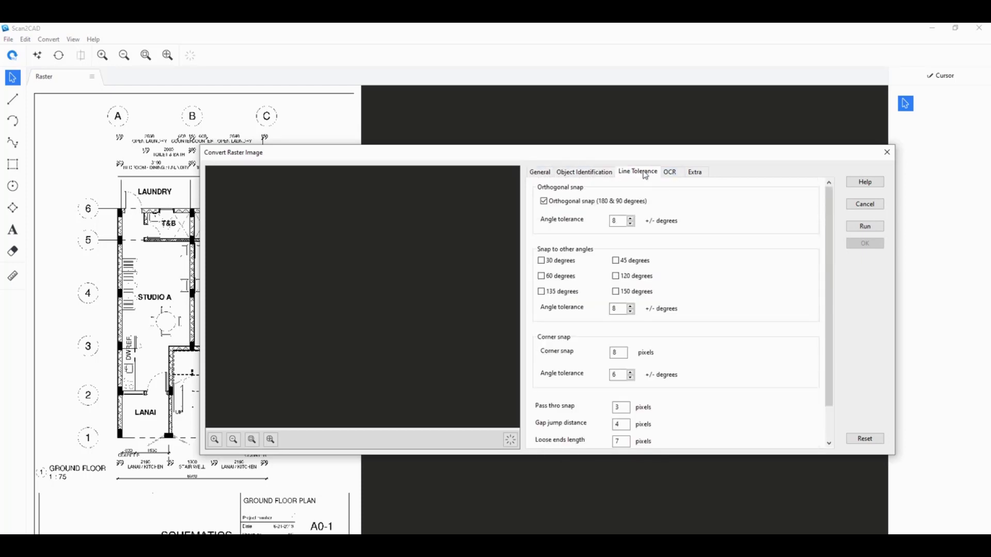
click(699, 176)
- Set the OCR maximum character size to 77 by measuring a letter of the SCHEMATICS title in the image
click(670, 174)
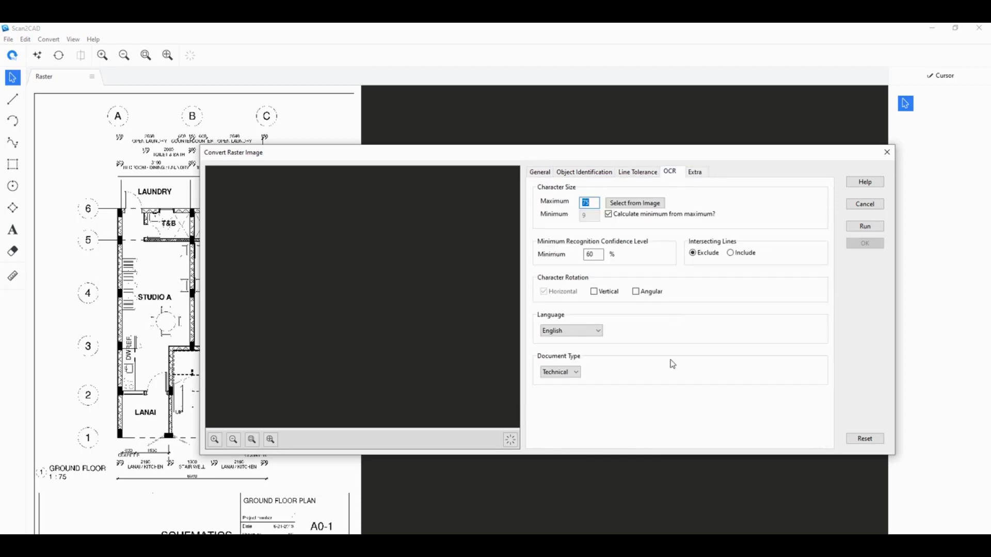
drag(470, 155, 375, 151)
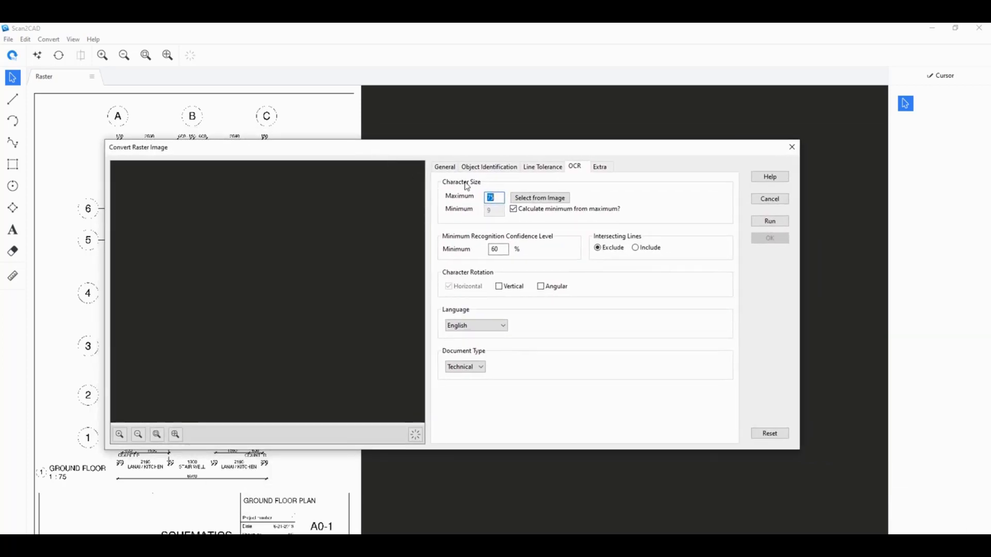
click(535, 203)
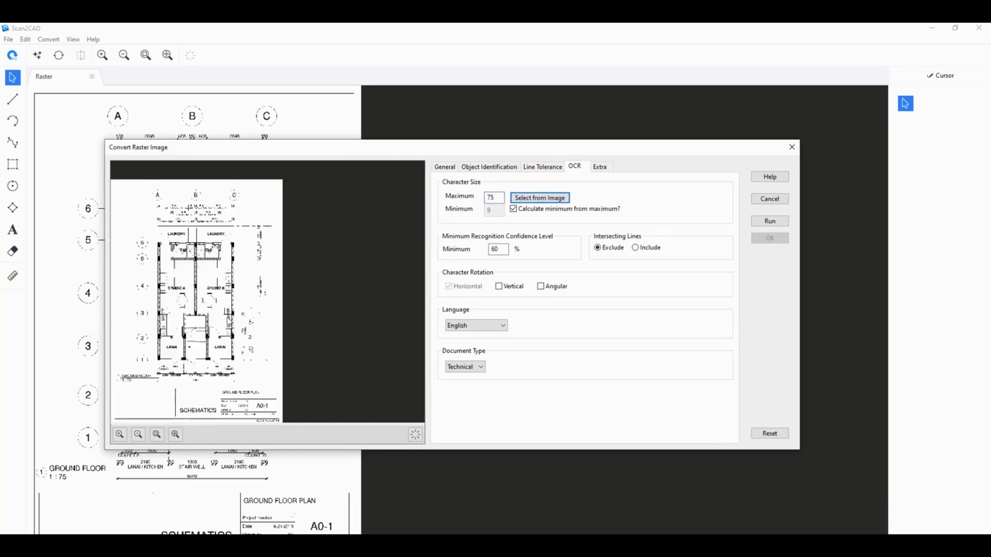
scroll(198, 407, up, 6)
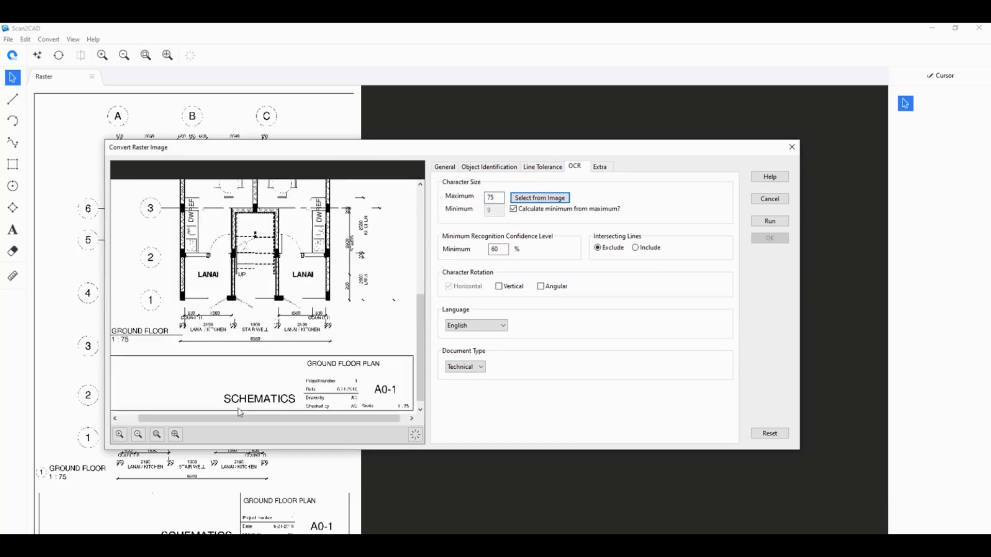
scroll(270, 330, up, 1)
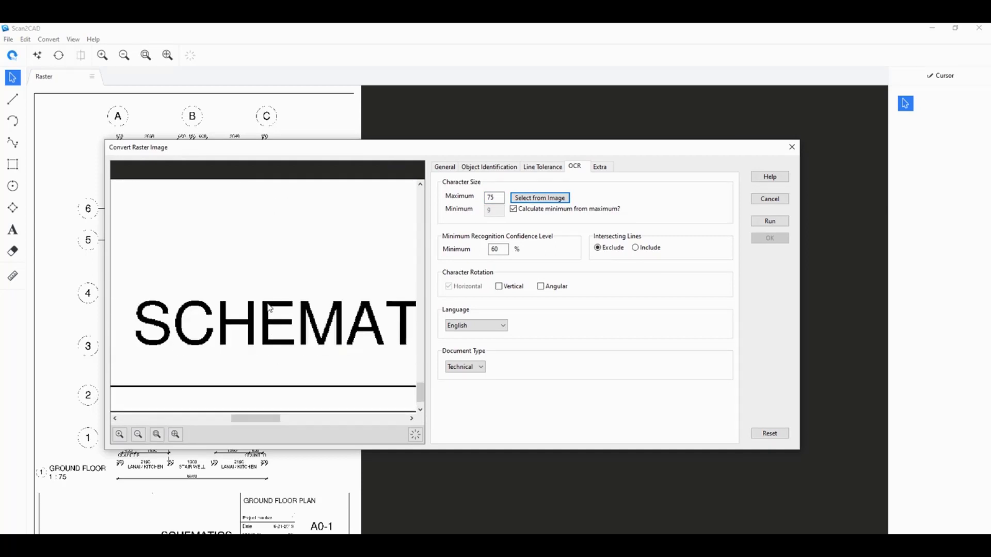
drag(267, 299, 265, 349)
click(530, 198)
drag(280, 300, 276, 354)
scroll(268, 336, down, 5)
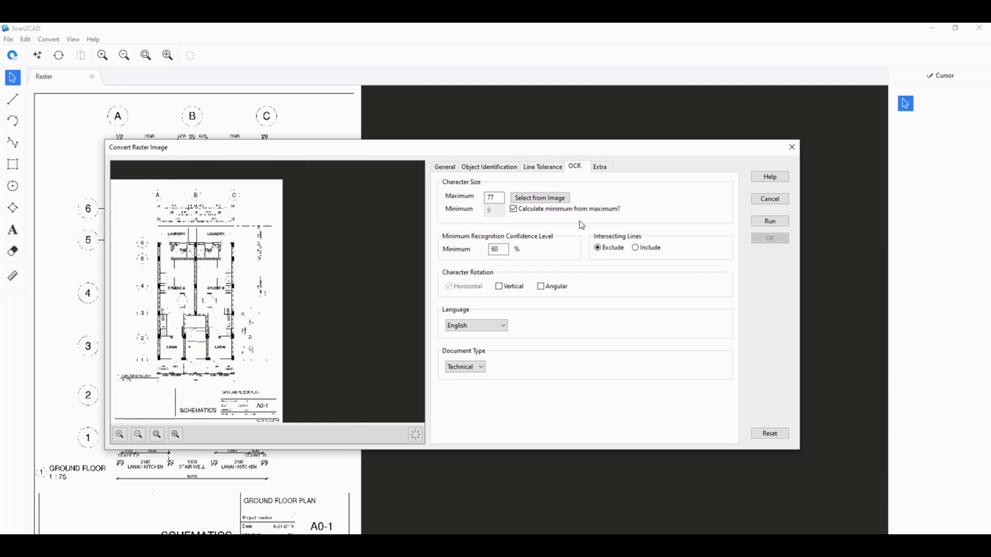
- Enable vertical character rotation for the OCR and run the conversion of the floor plan
scroll(272, 315, up, 2)
scroll(285, 351, up, 2)
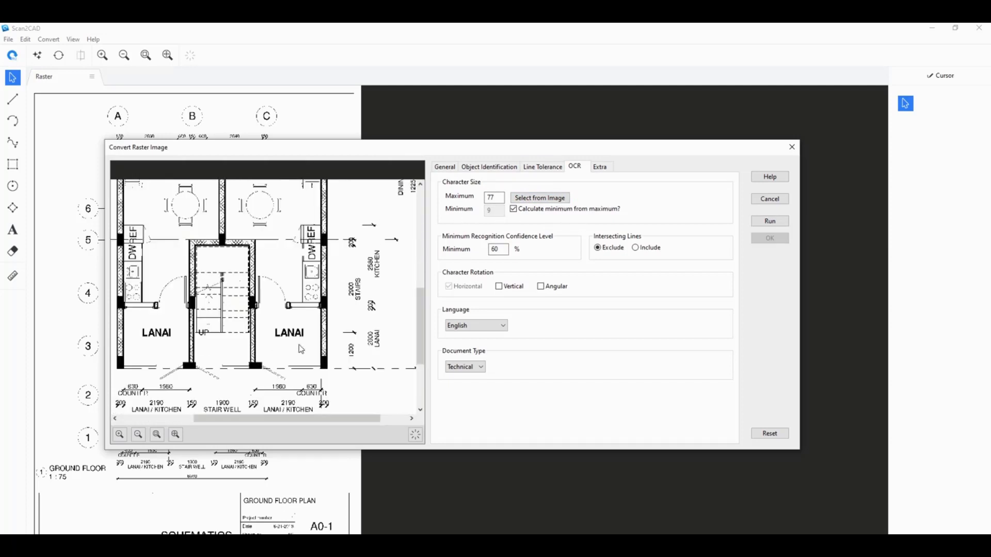
click(498, 287)
scroll(298, 332, down, 5)
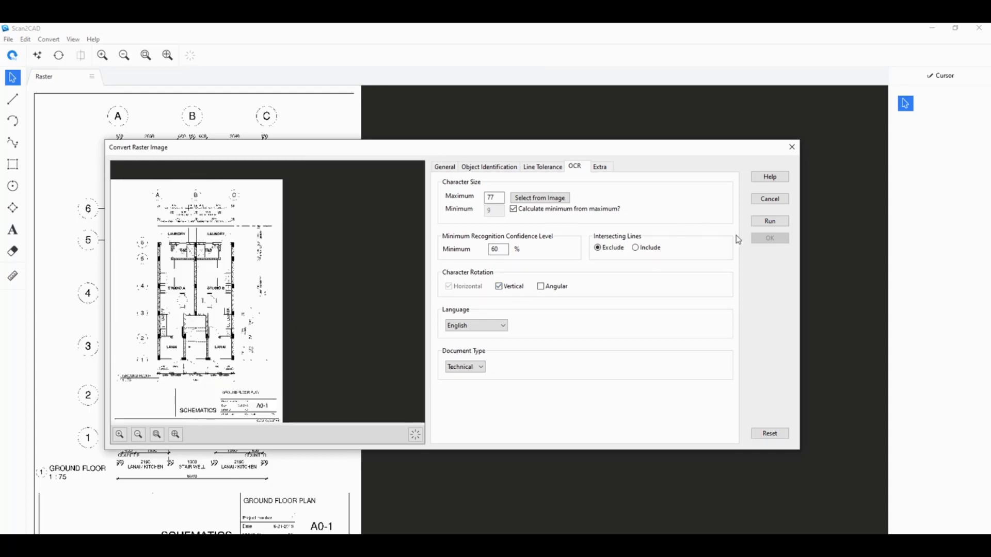
click(769, 221)
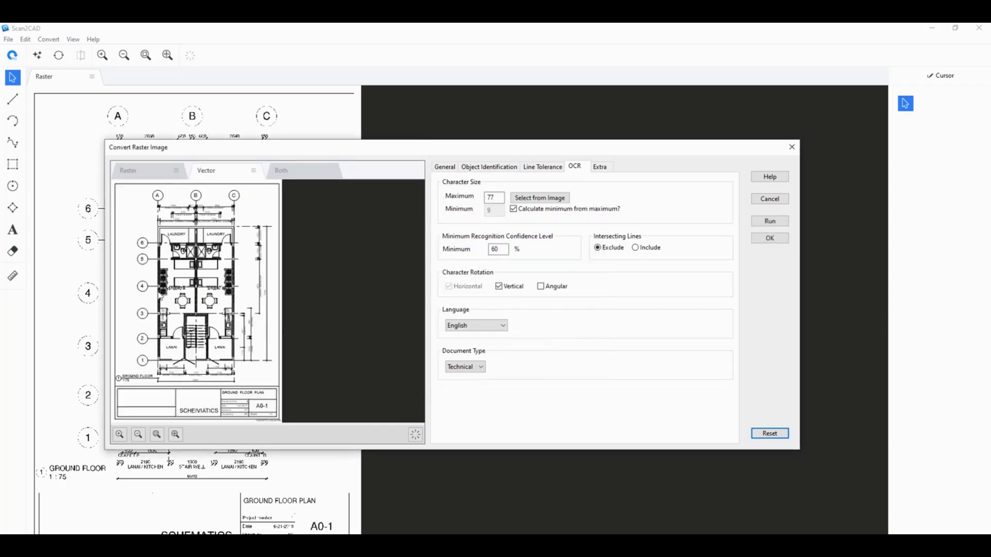
- Check the vector preview around grid bubble 4 with the entities colored by type, and accept the conversion
scroll(142, 277, up, 4)
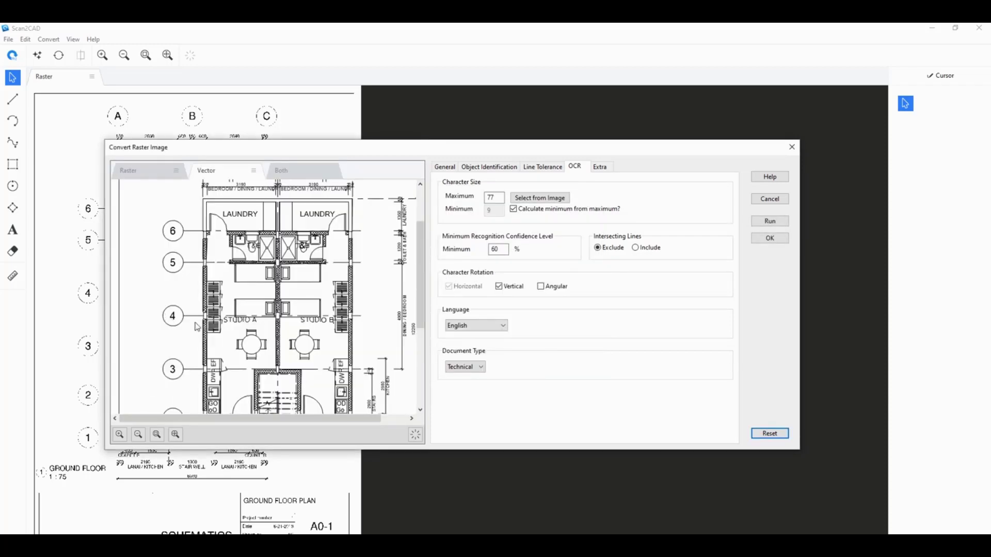
scroll(232, 301, up, 1)
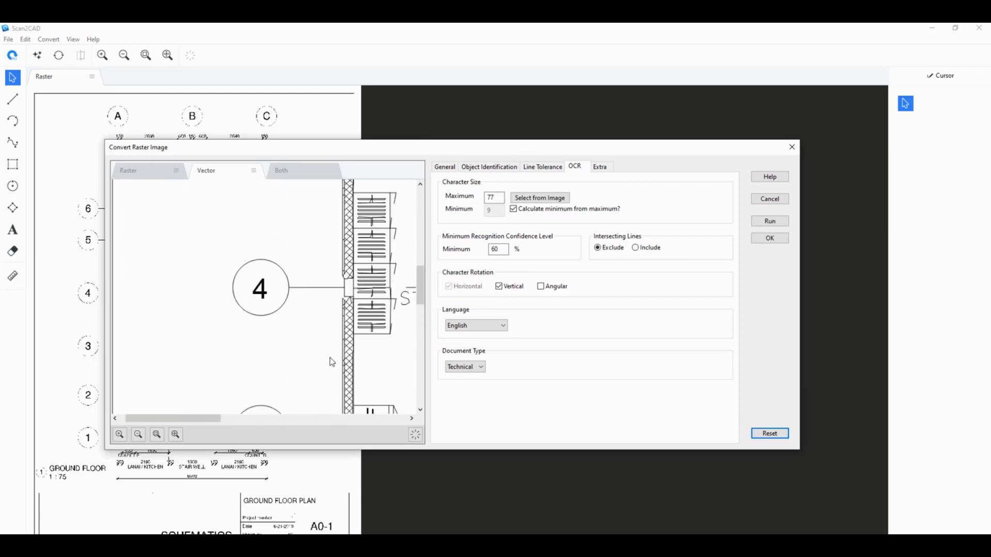
click(414, 434)
scroll(310, 330, up, 1)
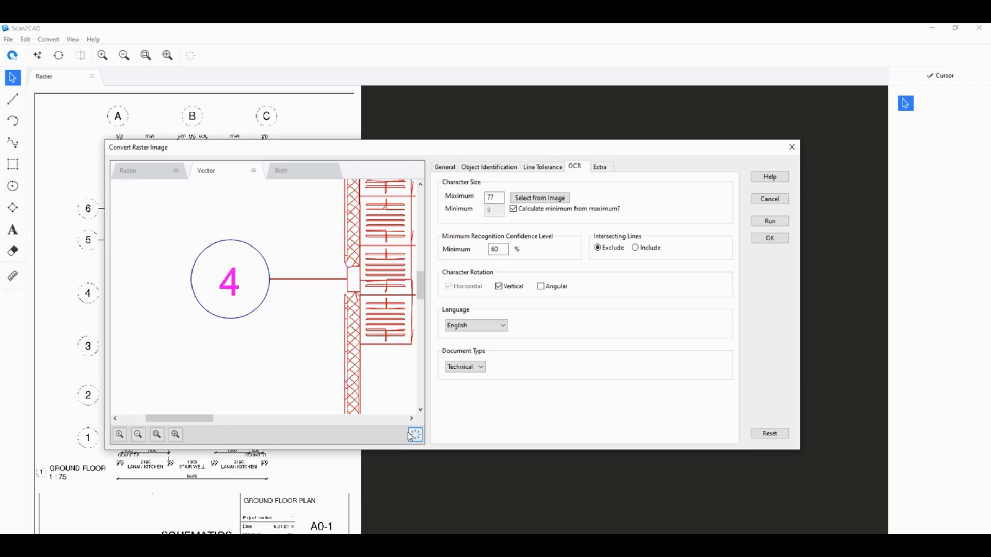
scroll(207, 315, up, 1)
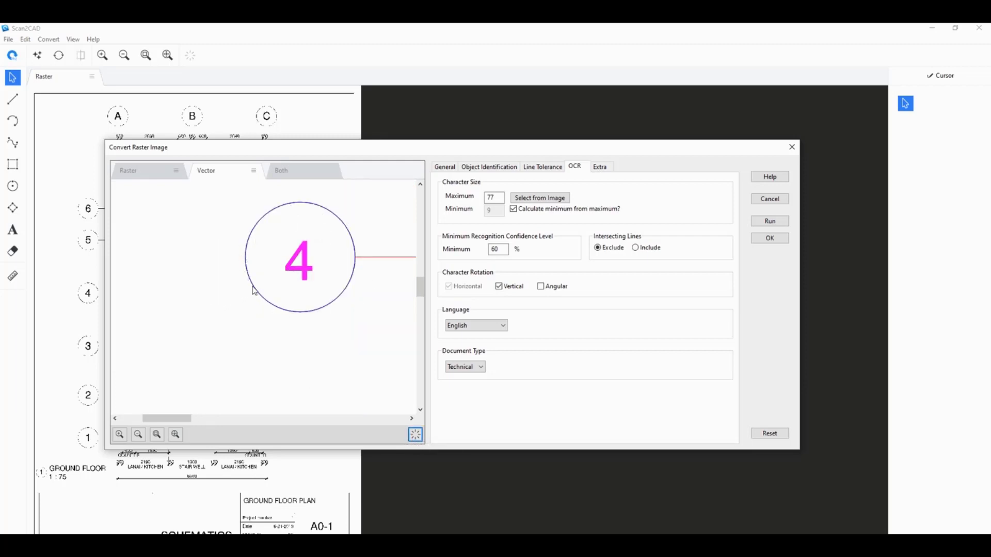
scroll(247, 355, down, 3)
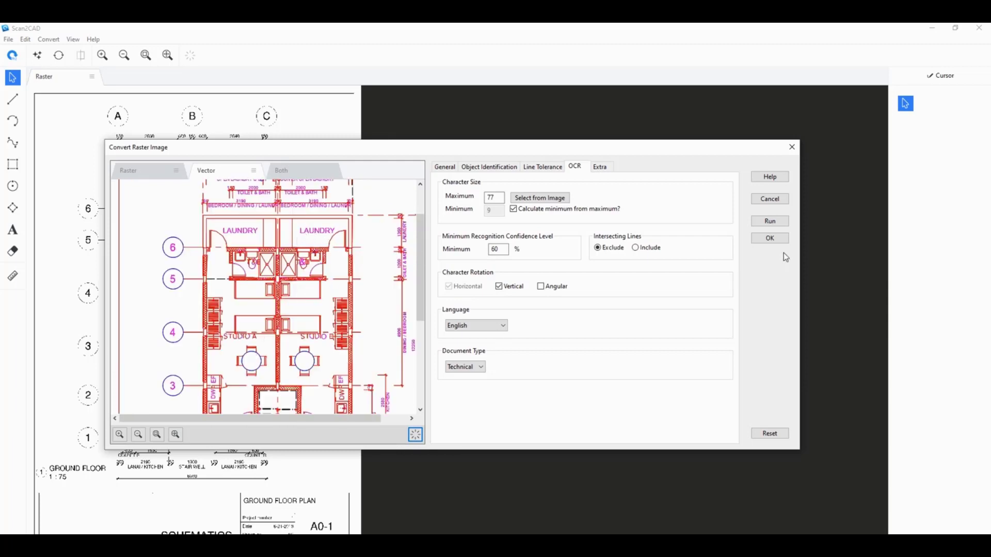
click(769, 238)
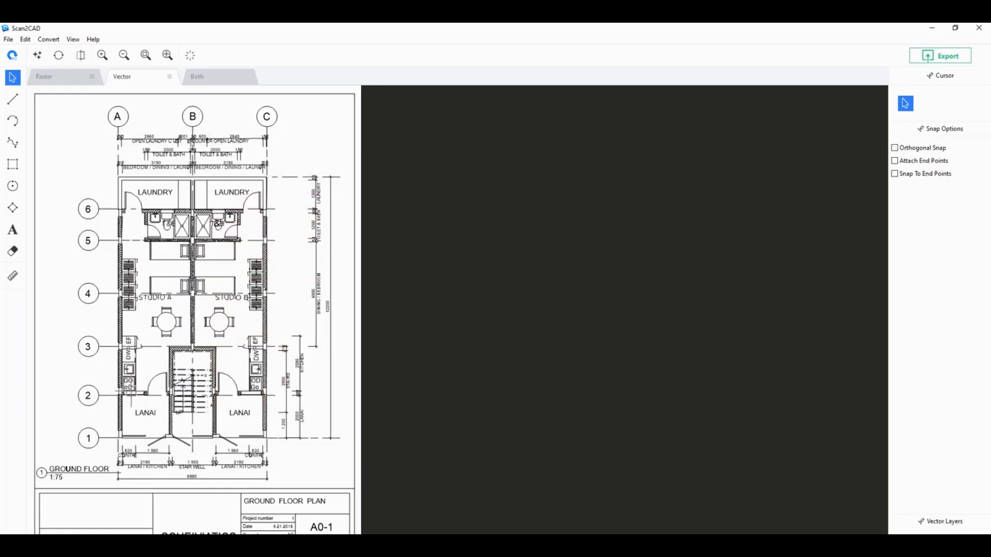
- Inspect the converted vector plan, checking the circle of grid bubble 2, the LANAI label and the stair area
scroll(113, 417, up, 2)
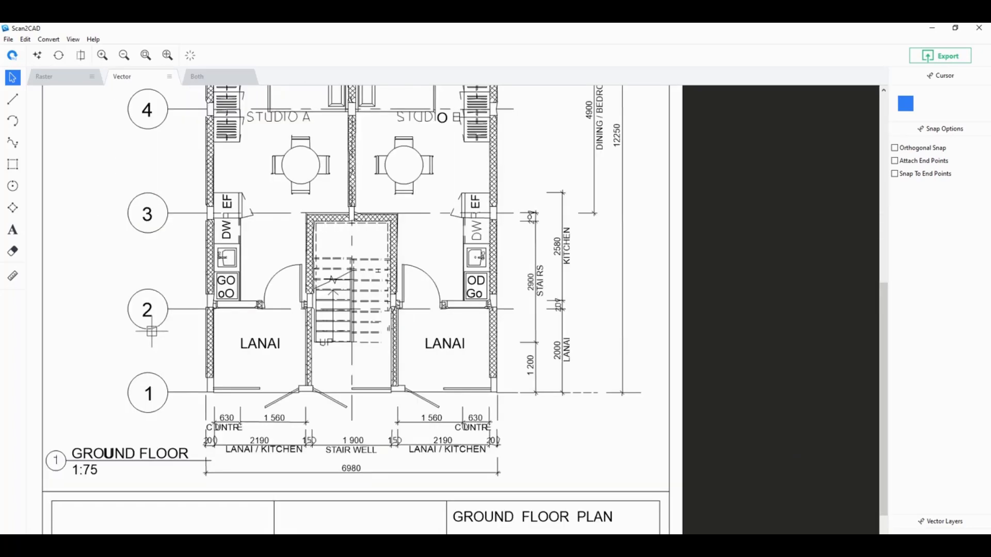
click(150, 329)
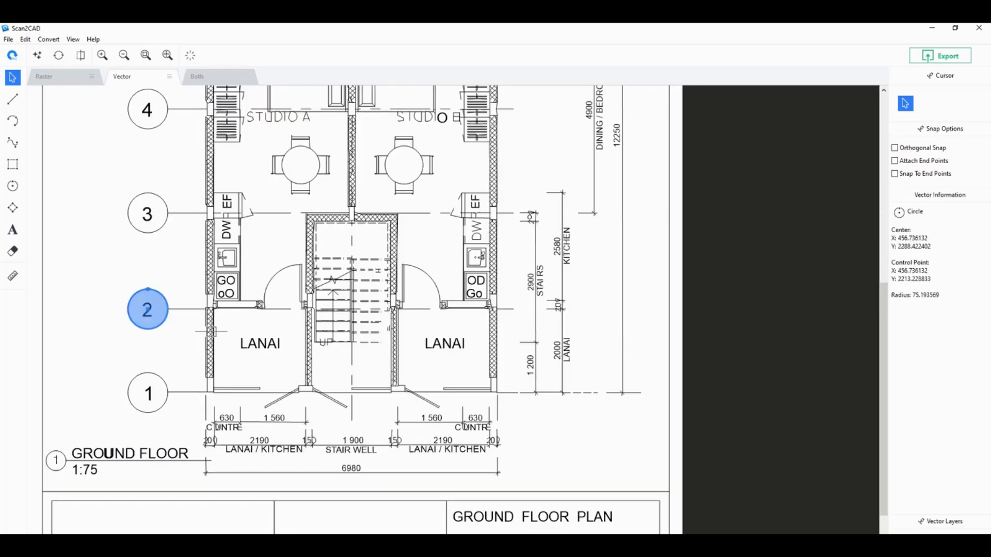
scroll(211, 331, down, 2)
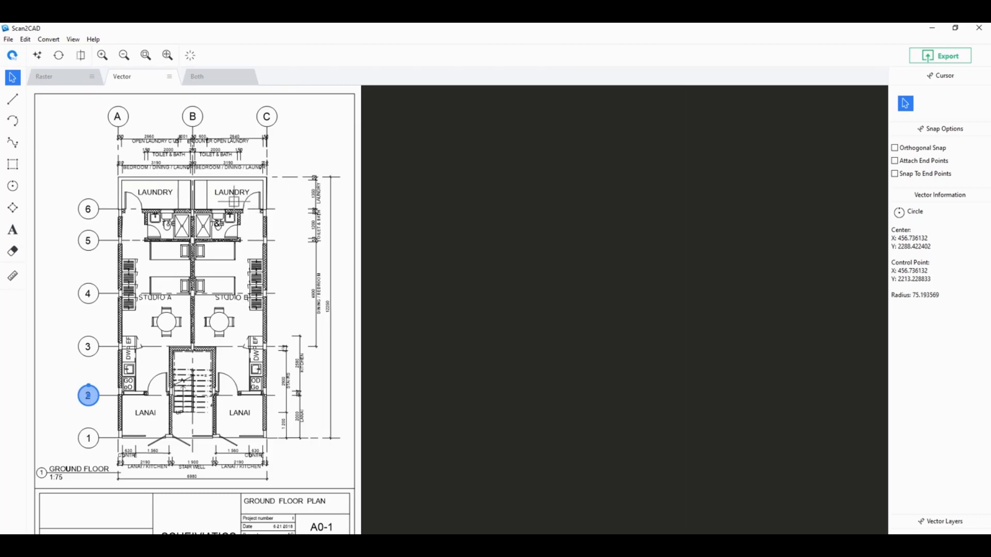
scroll(243, 364, up, 1)
scroll(307, 324, up, 1)
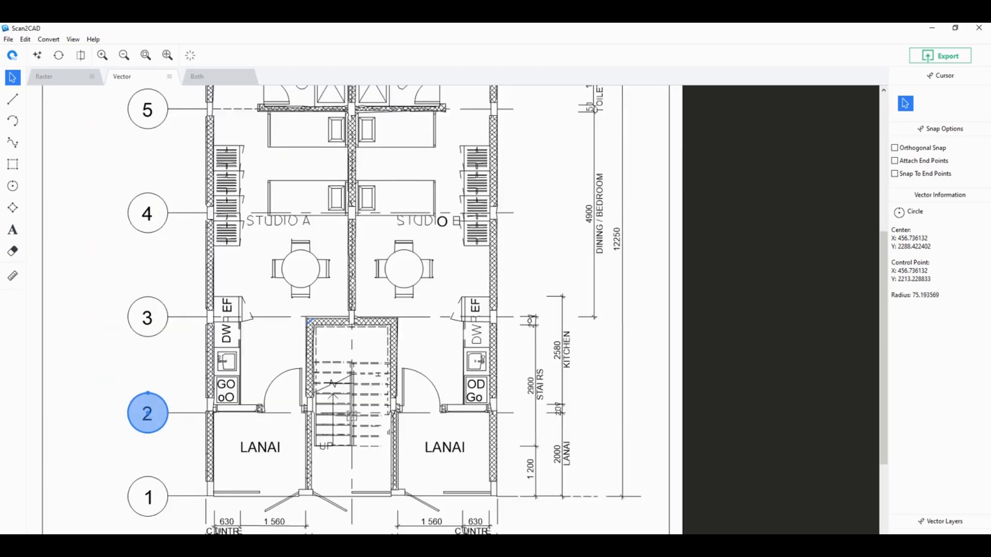
click(260, 447)
click(281, 394)
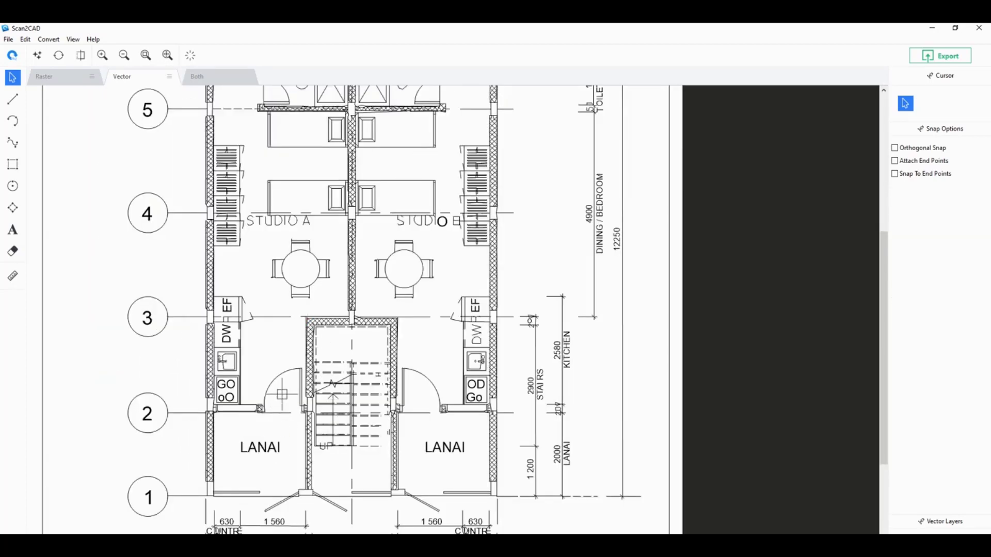
scroll(282, 395, up, 1)
click(376, 338)
click(363, 307)
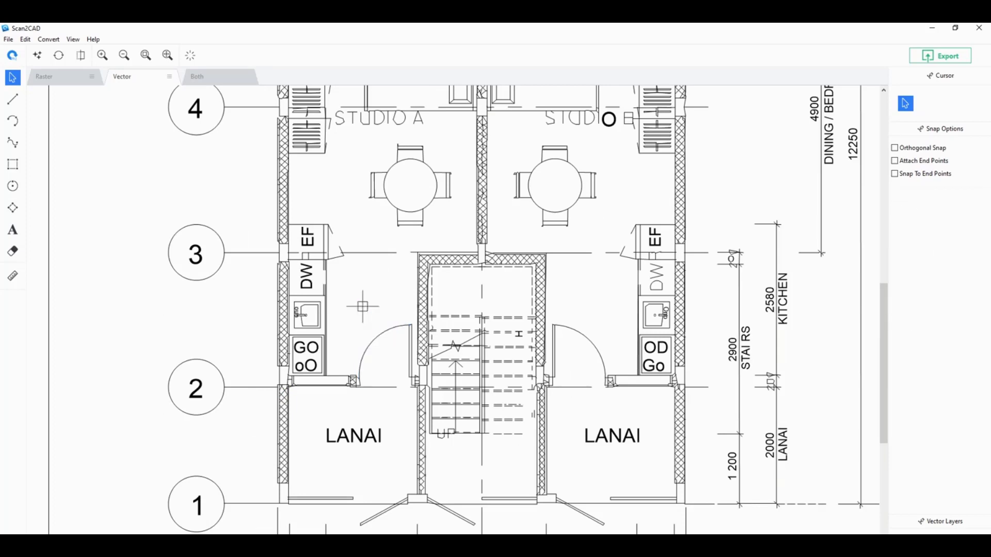
scroll(349, 363, down, 3)
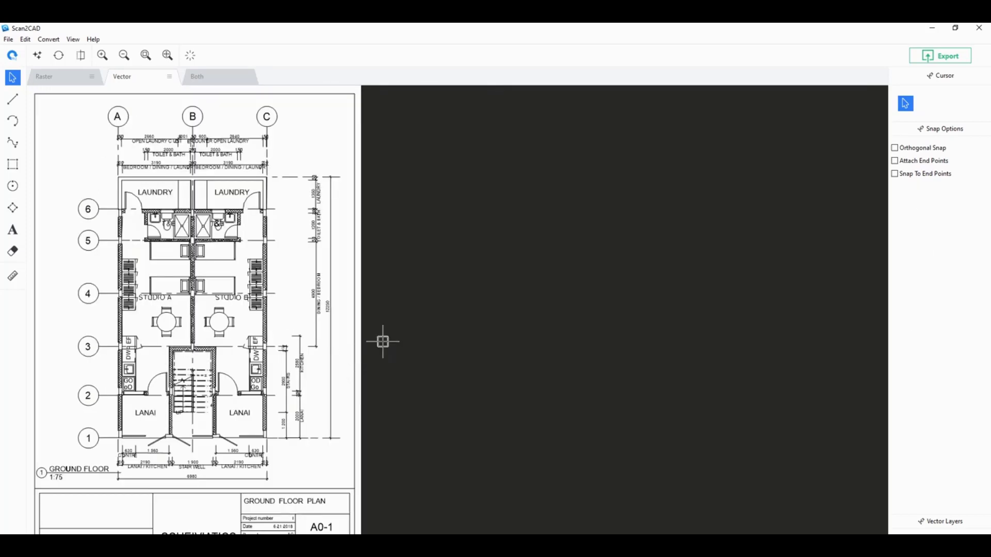
- Export the vector drawing as Converted in DWG (AutoCAD 2018) format with the default export options
click(941, 61)
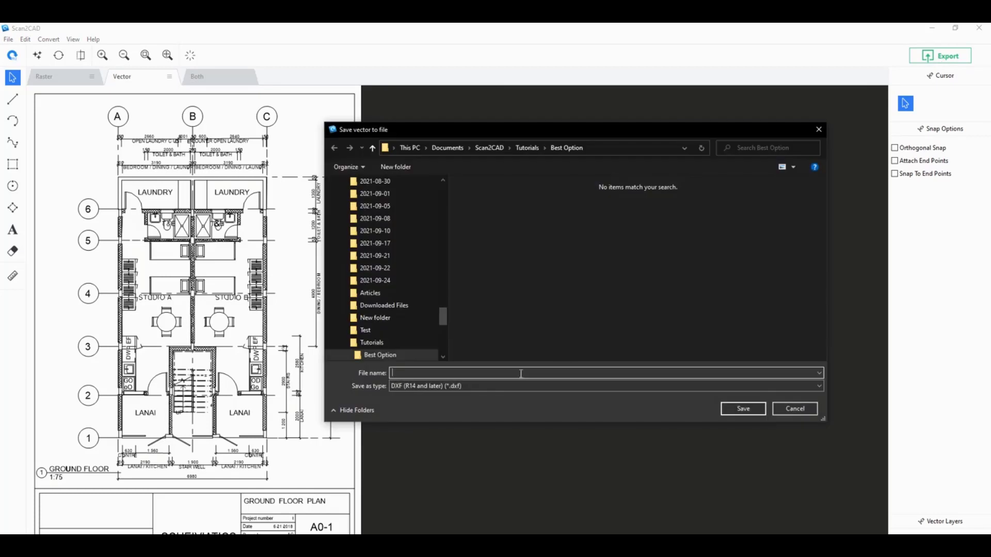
click(475, 388)
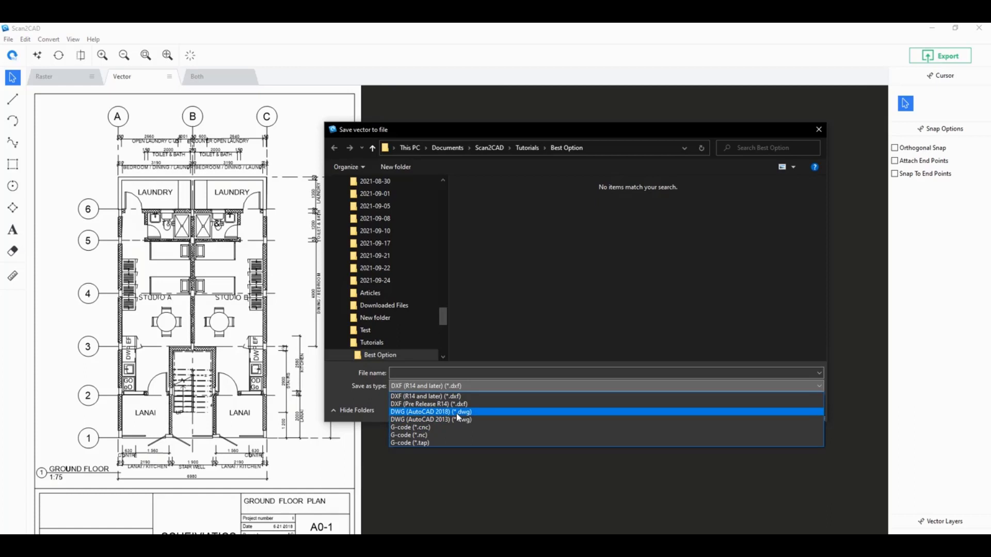
click(458, 417)
click(419, 372)
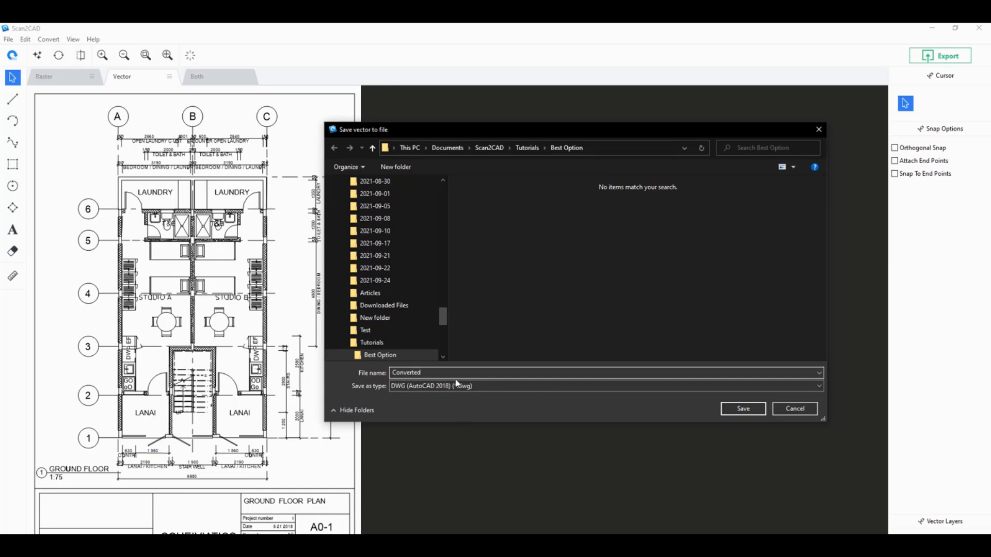
click(744, 407)
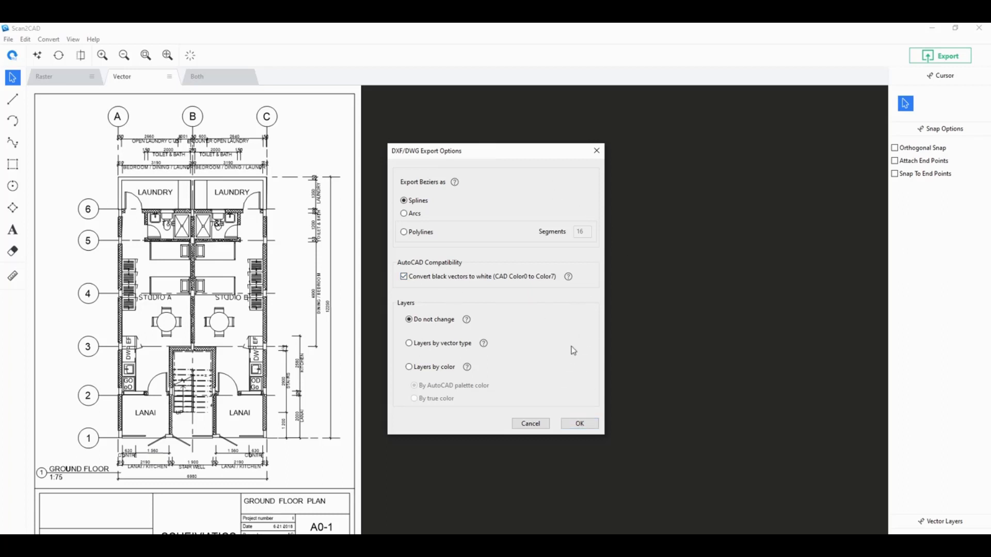
mouse_move(493, 149)
mouse_down()
mouse_move(547, 143)
mouse_move(475, 147)
mouse_move(491, 148)
mouse_up()
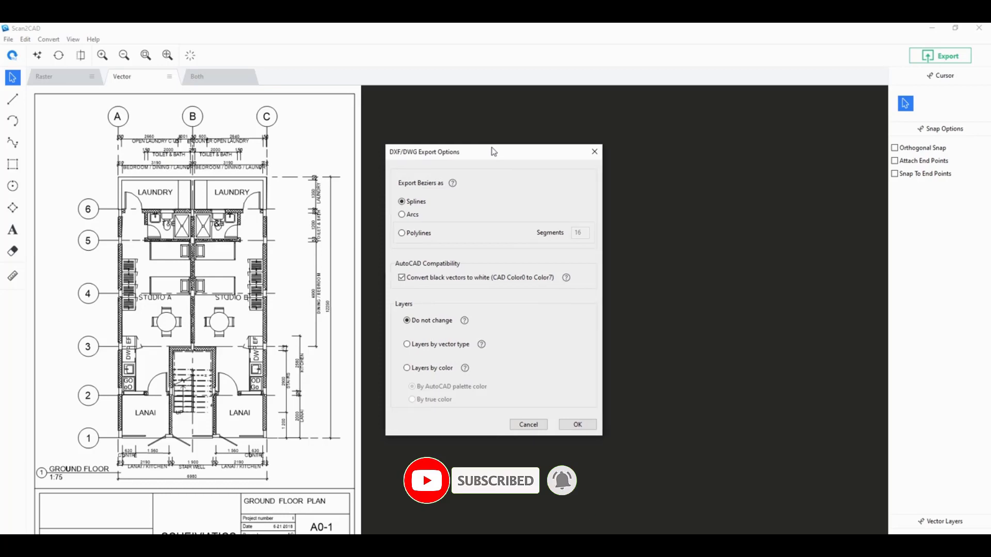
click(578, 424)
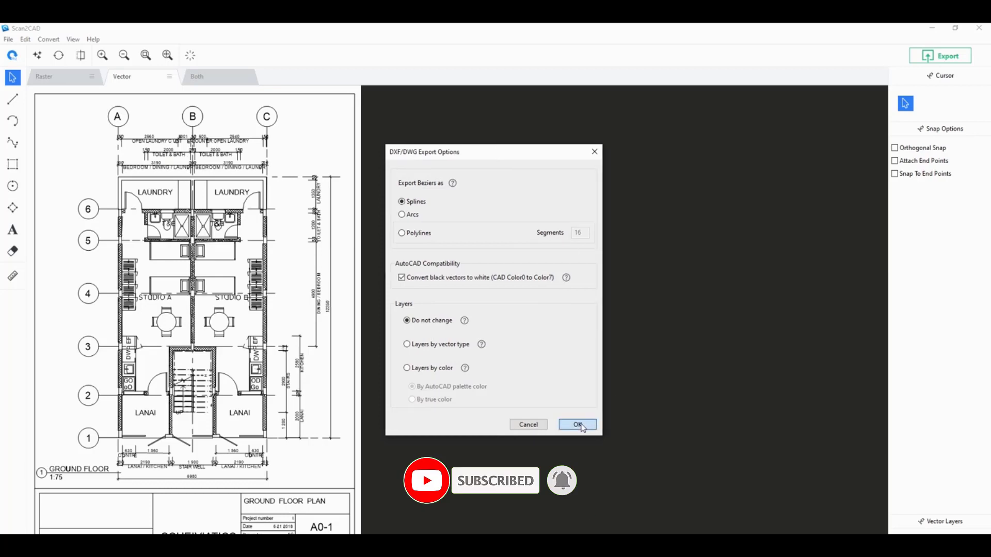